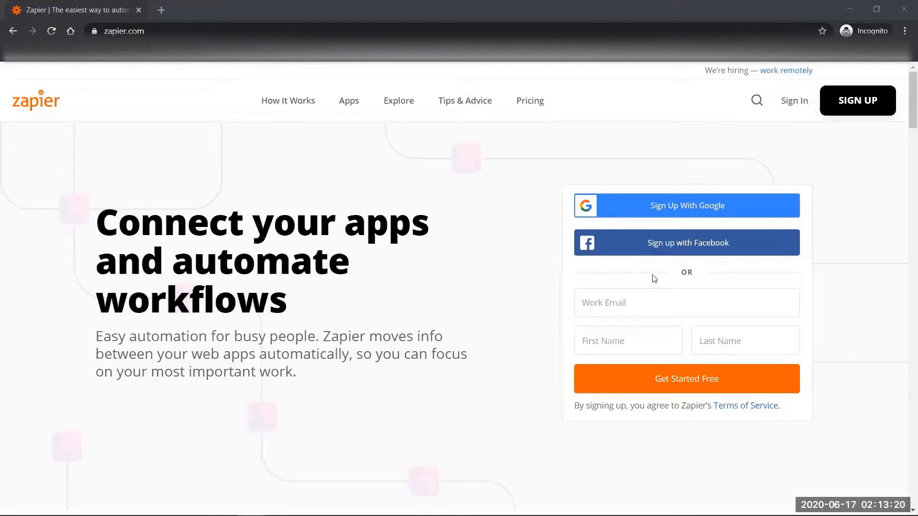
- Begin signing up for Zapier using a Google account
{"action": "left_click", "coordinate": [654, 210]}
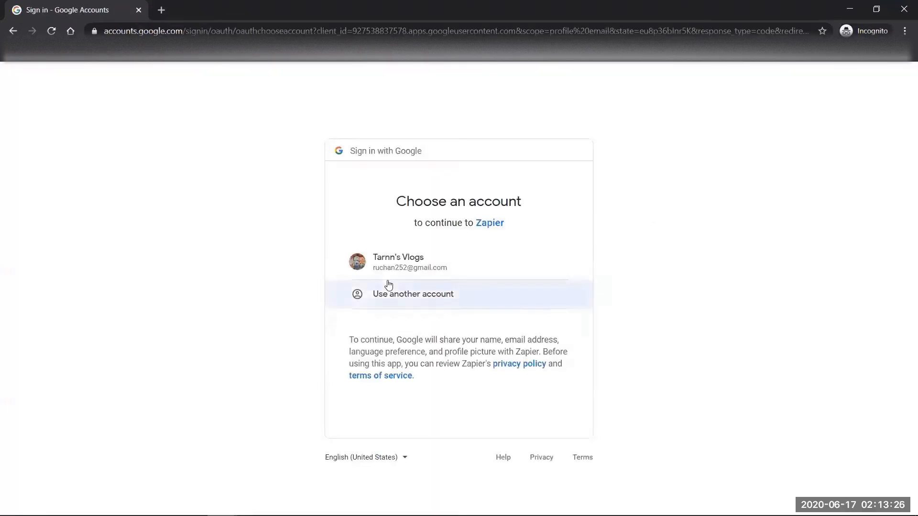
- Continue to Zapier with the existing Google account listed in the chooser
{"action": "left_click", "coordinate": [386, 260]}
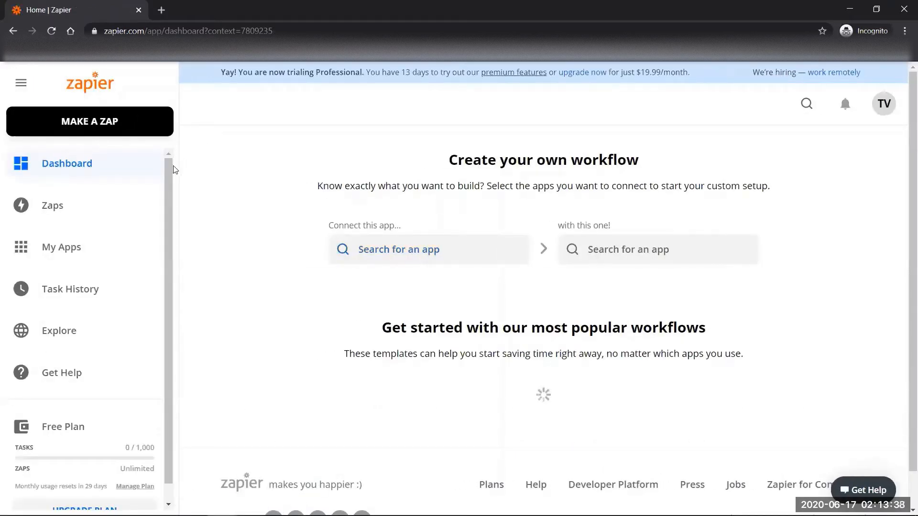
- Check My Apps and the empty Task History, then go to the Explore page
{"action": "left_click", "coordinate": [134, 247]}
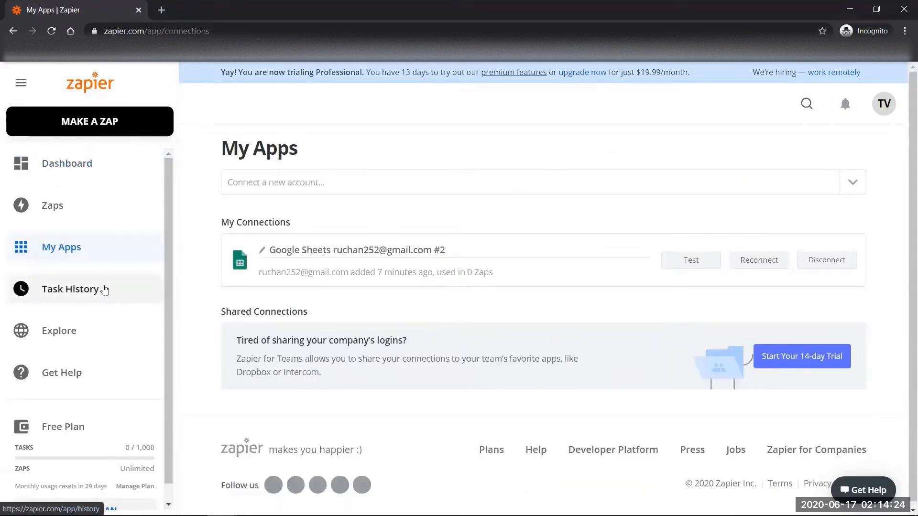
{"action": "left_click", "coordinate": [104, 289]}
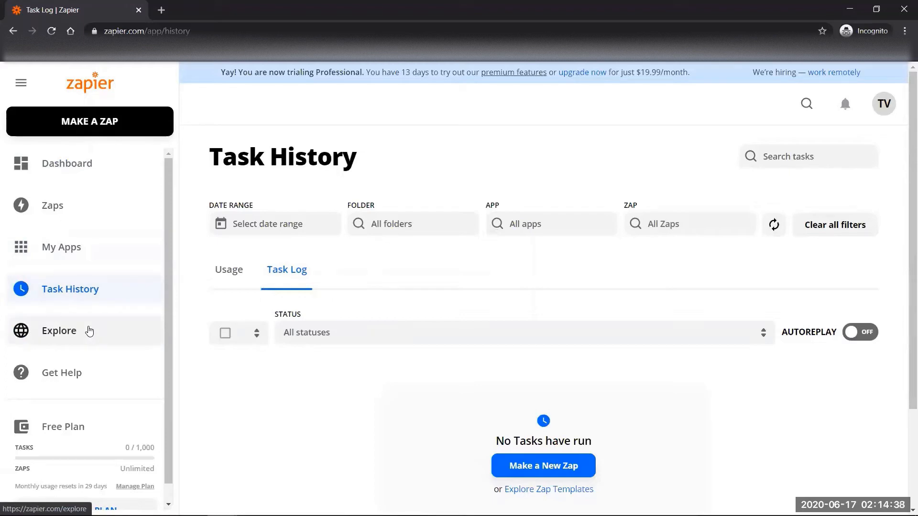
{"action": "left_click", "coordinate": [89, 331]}
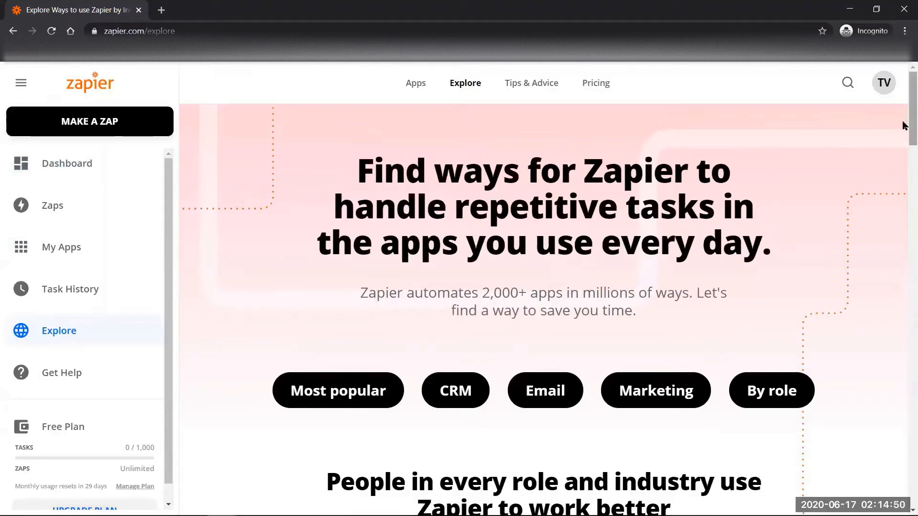
{"action": "left_click_drag", "start_coordinate": [904, 125], "coordinate": [904, 133]}
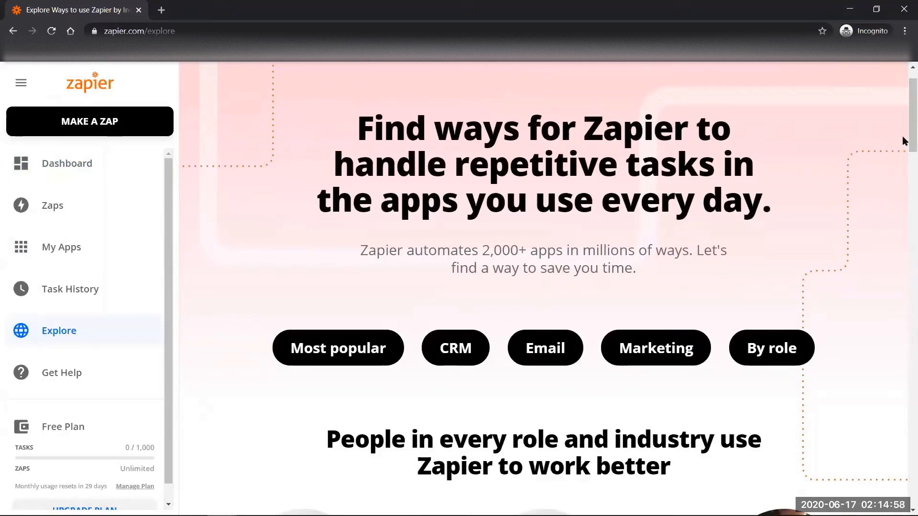
{"action": "scroll", "coordinate": [902, 139], "scroll_direction": "down", "scroll_amount": 3}
{"action": "scroll", "coordinate": [902, 142], "scroll_direction": "down", "scroll_amount": 8}
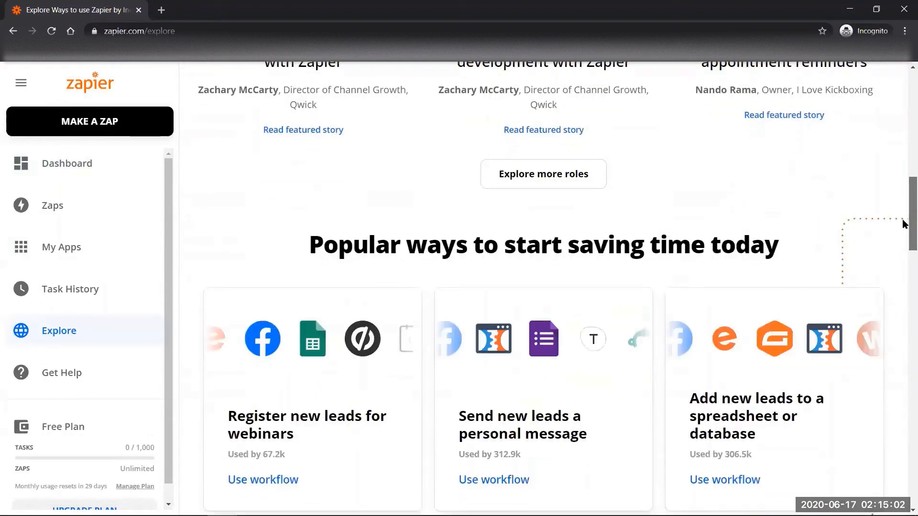
{"action": "left_click_drag", "start_coordinate": [902, 219], "coordinate": [895, 129]}
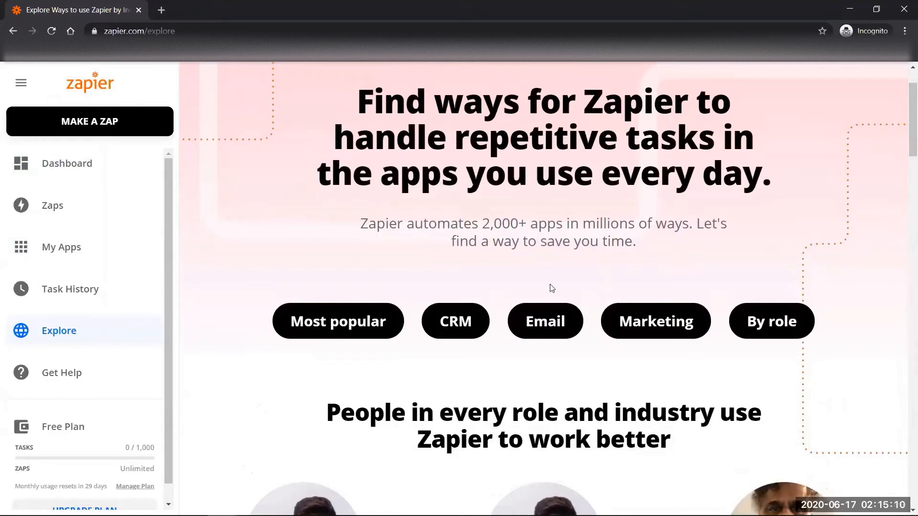
- Browse the Top Email Apps in the Email category and bring up Gmail's details
{"action": "left_click", "coordinate": [546, 331]}
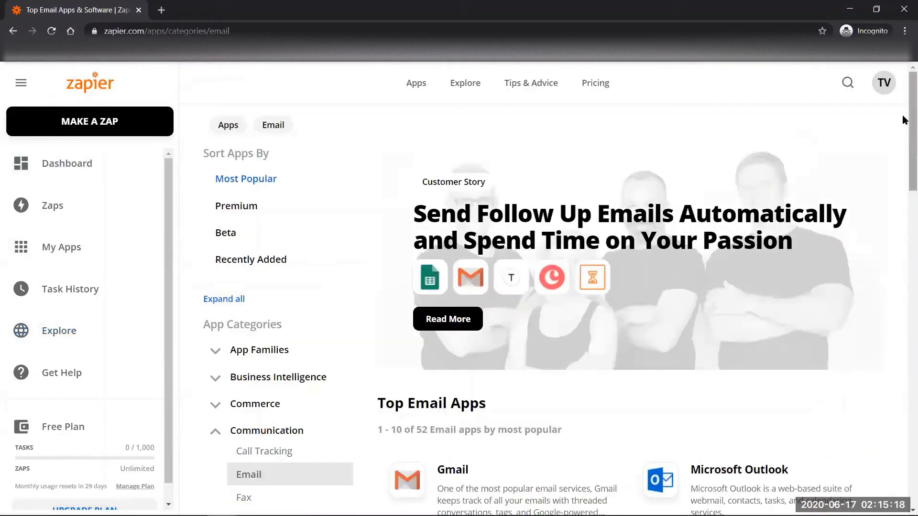
{"action": "scroll", "coordinate": [901, 119], "scroll_direction": "down", "scroll_amount": 1}
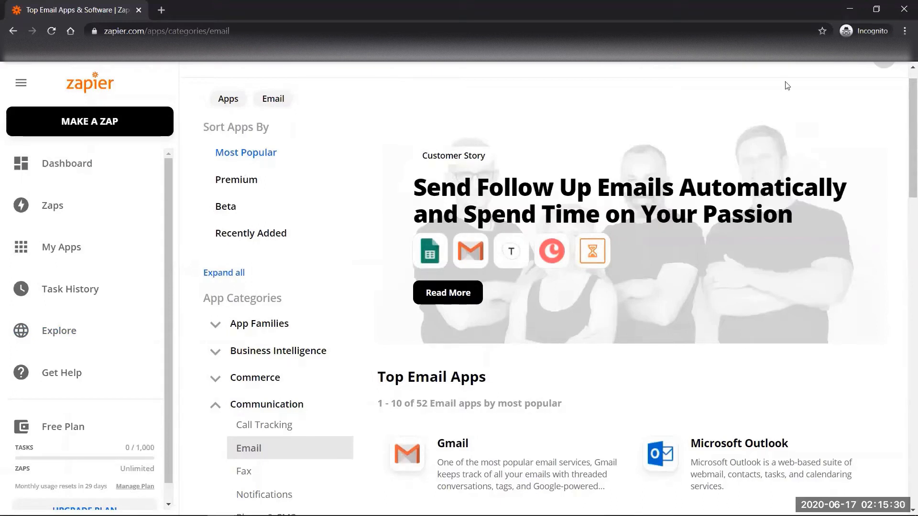
{"action": "scroll", "coordinate": [903, 125], "scroll_direction": "down", "scroll_amount": 2}
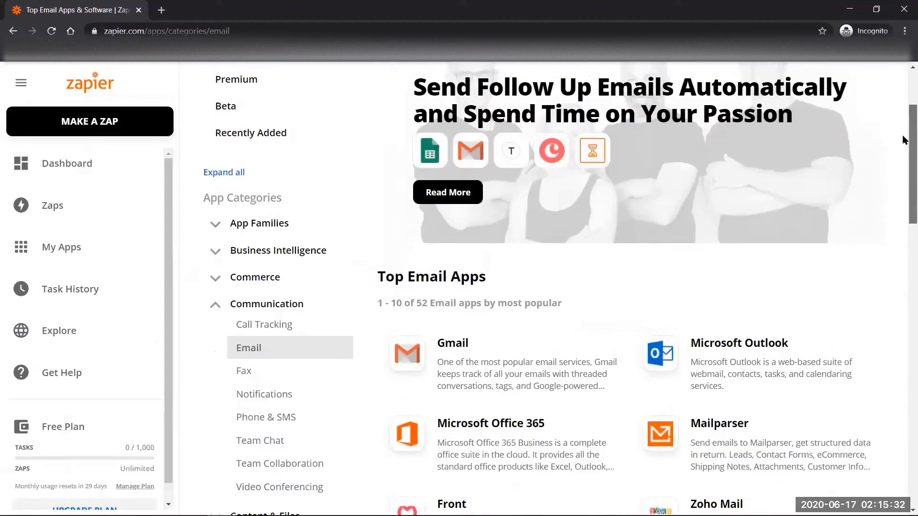
{"action": "scroll", "coordinate": [901, 140], "scroll_direction": "down", "scroll_amount": 2}
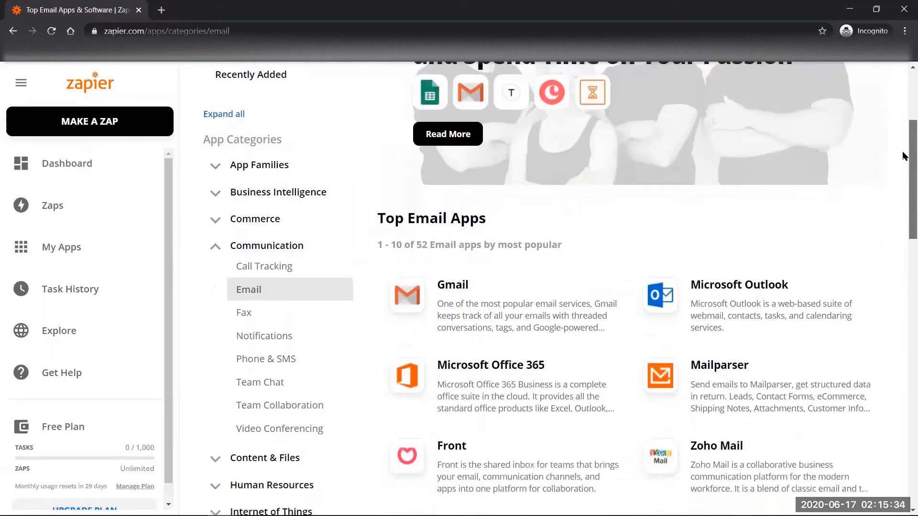
{"action": "left_click_drag", "start_coordinate": [902, 156], "coordinate": [903, 196]}
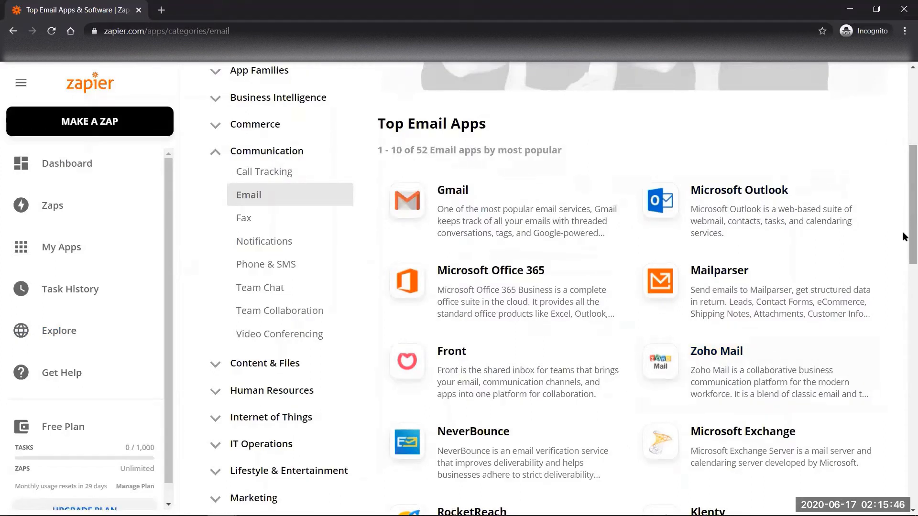
{"action": "scroll", "coordinate": [901, 231], "scroll_direction": "down", "scroll_amount": 2}
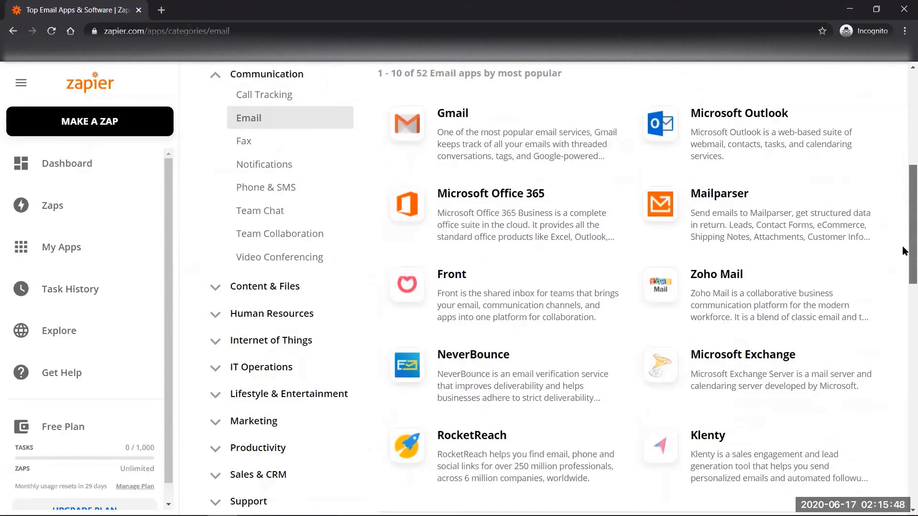
{"action": "scroll", "coordinate": [901, 250], "scroll_direction": "up", "scroll_amount": 5}
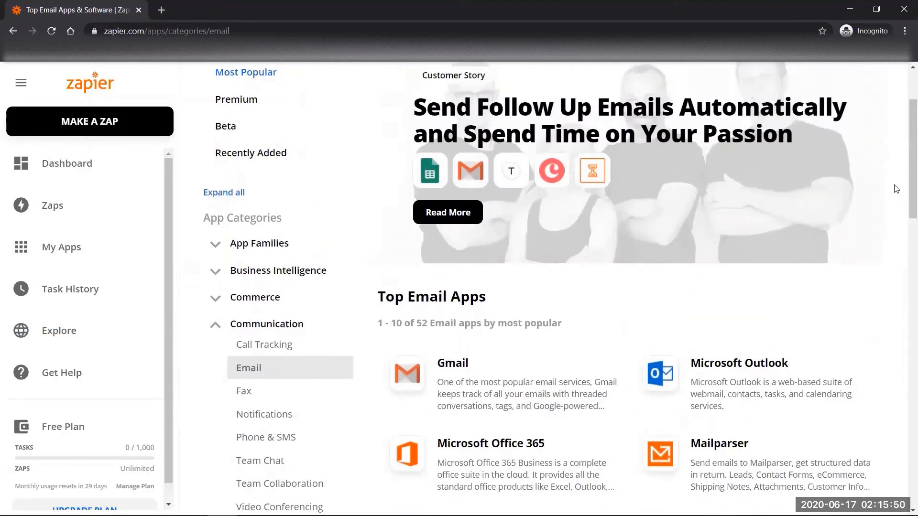
{"action": "left_click", "coordinate": [468, 366]}
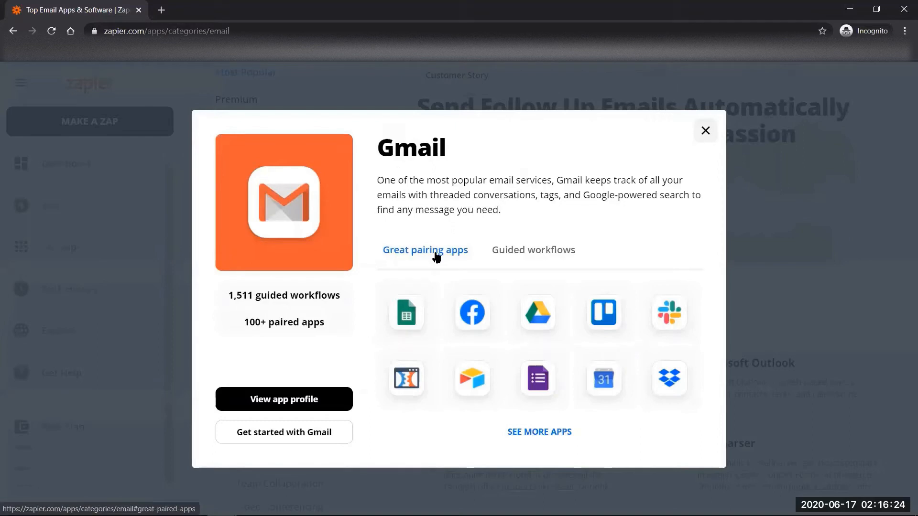
- Open the Gmail + Google Sheets page and scroll through its Popular Ways to Connect
{"action": "left_click", "coordinate": [408, 321]}
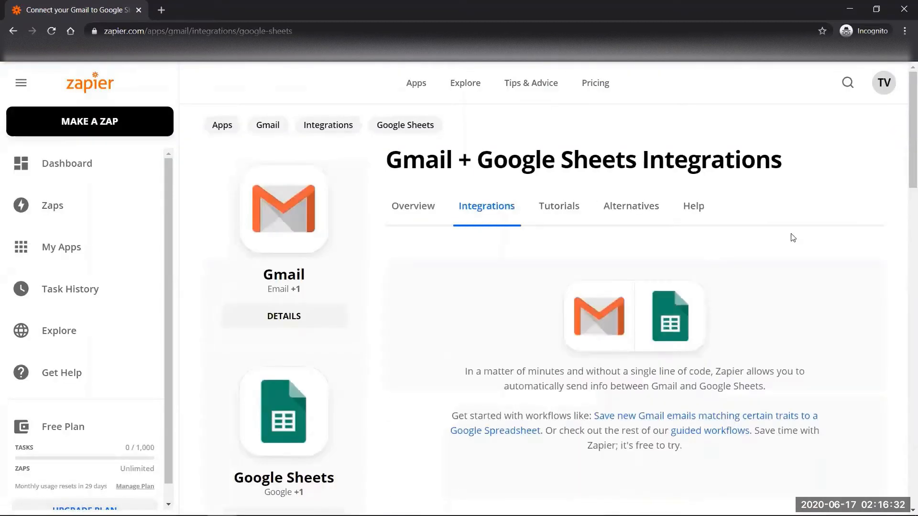
{"action": "scroll", "coordinate": [905, 163], "scroll_direction": "down", "scroll_amount": 1}
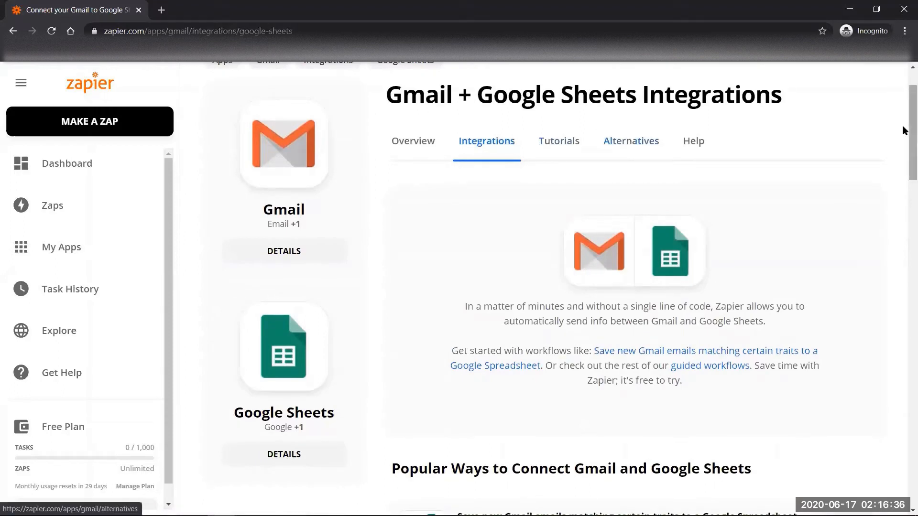
{"action": "scroll", "coordinate": [903, 134], "scroll_direction": "down", "scroll_amount": 1}
{"action": "scroll", "coordinate": [905, 135], "scroll_direction": "down", "scroll_amount": 1}
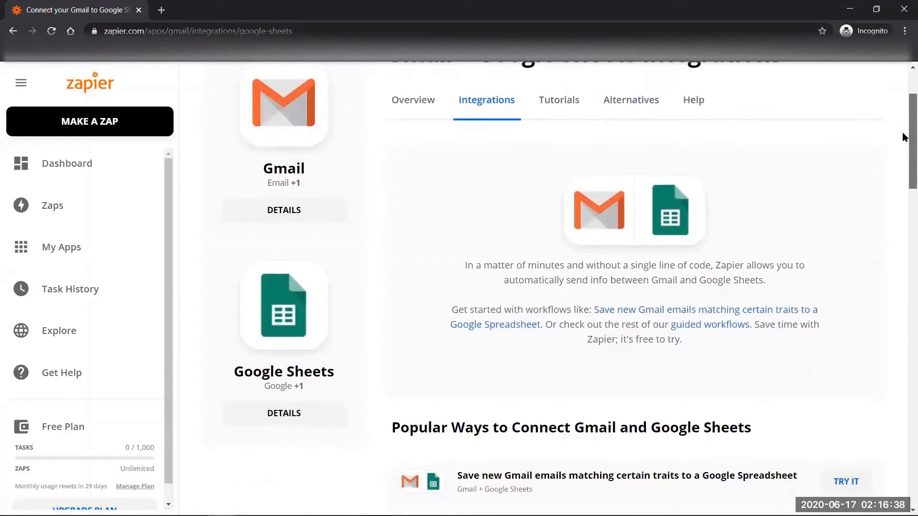
{"action": "scroll", "coordinate": [905, 143], "scroll_direction": "down", "scroll_amount": 1}
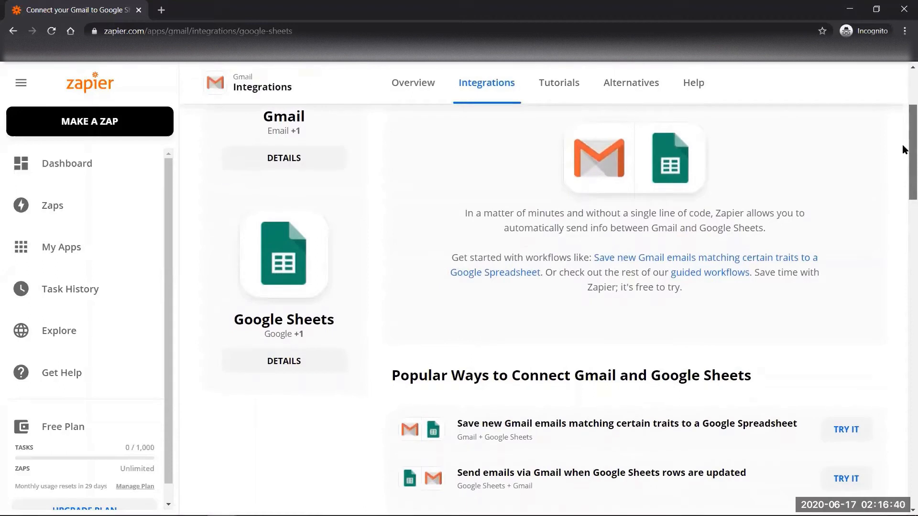
{"action": "scroll", "coordinate": [903, 149], "scroll_direction": "down", "scroll_amount": 3}
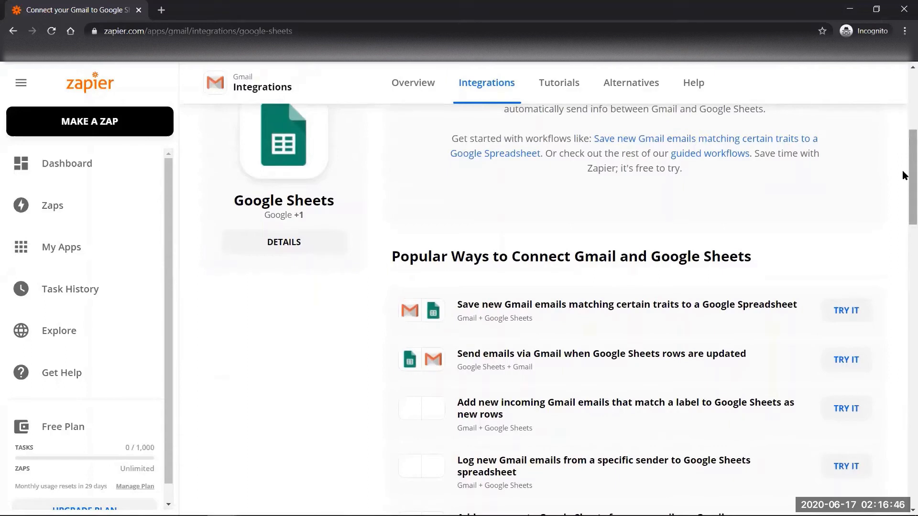
{"action": "left_click_drag", "start_coordinate": [902, 171], "coordinate": [902, 183]}
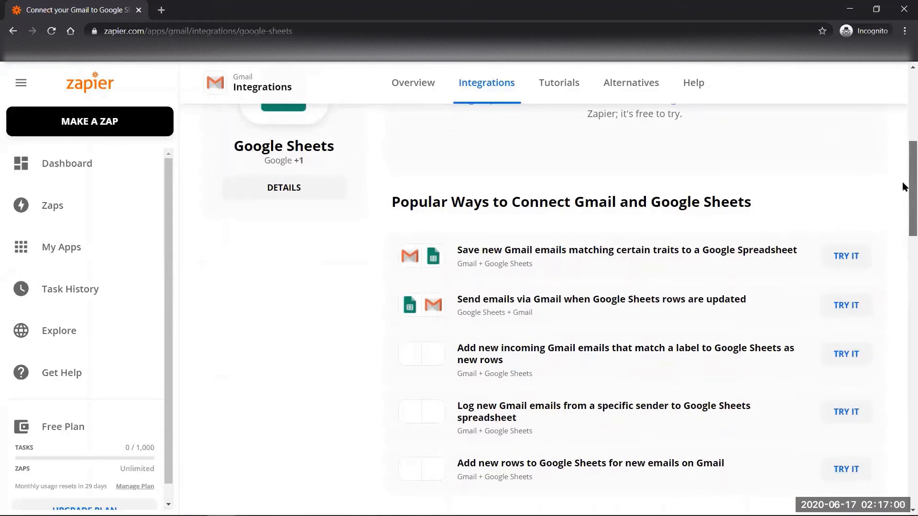
{"action": "scroll", "coordinate": [903, 185], "scroll_direction": "down", "scroll_amount": 1}
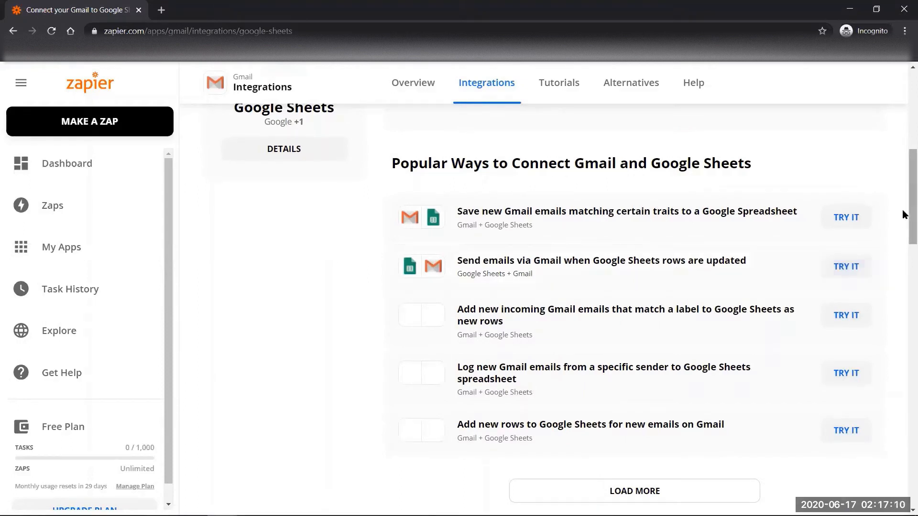
{"action": "scroll", "coordinate": [902, 215], "scroll_direction": "down", "scroll_amount": 1}
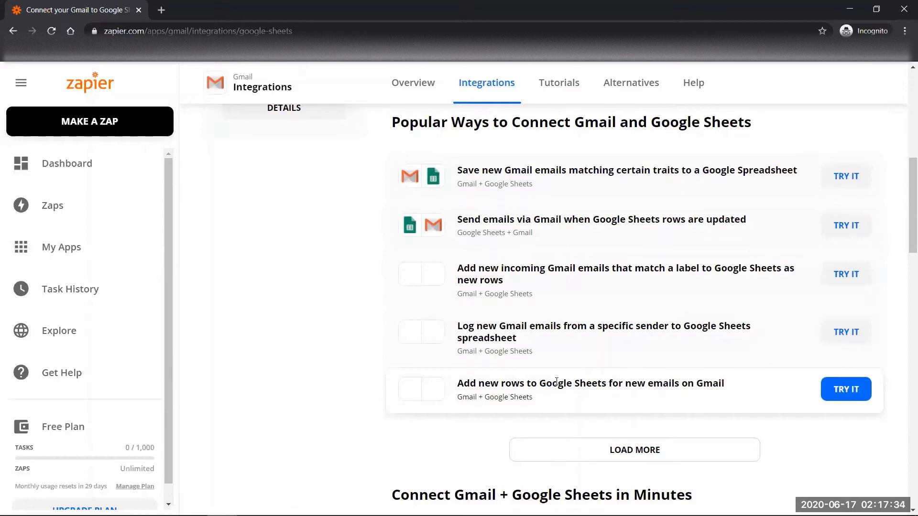
{"action": "scroll", "coordinate": [902, 194], "scroll_direction": "down", "scroll_amount": 3}
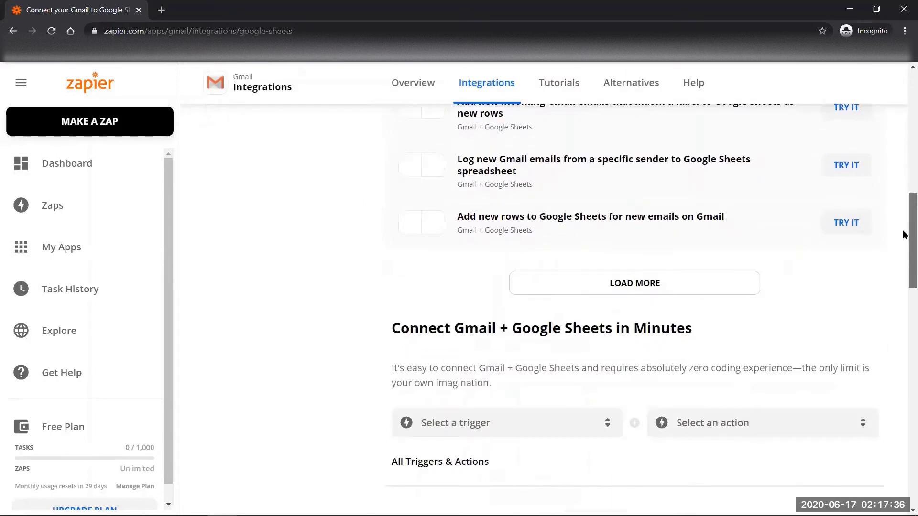
{"action": "left_click", "coordinate": [660, 289]}
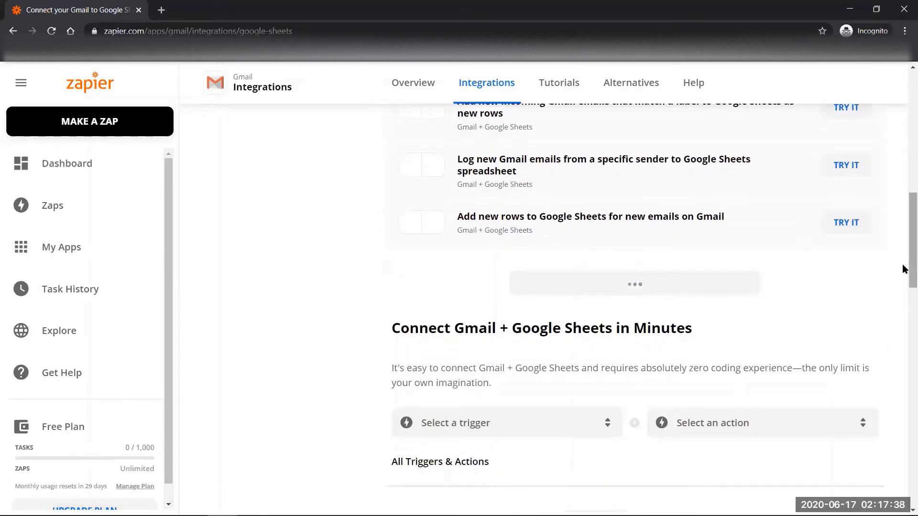
{"action": "scroll", "coordinate": [902, 256], "scroll_direction": "up", "scroll_amount": 1}
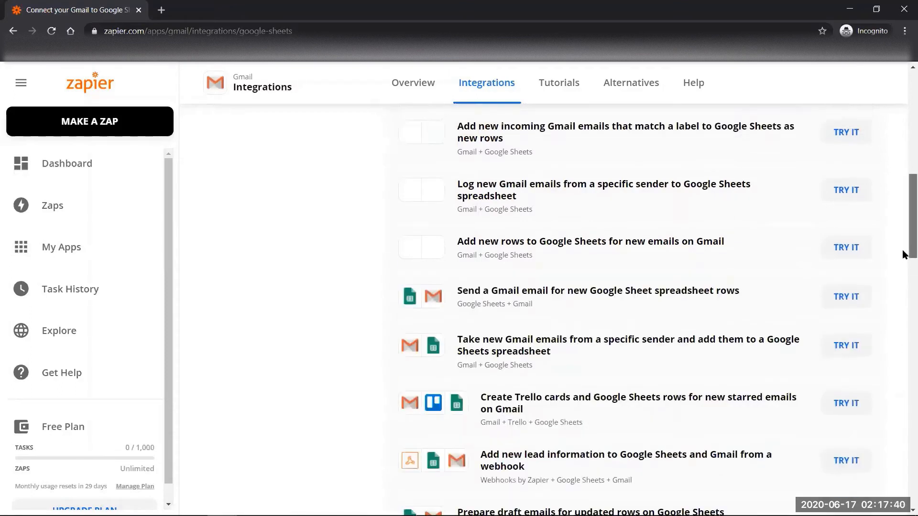
{"action": "scroll", "coordinate": [903, 254], "scroll_direction": "down", "scroll_amount": 1}
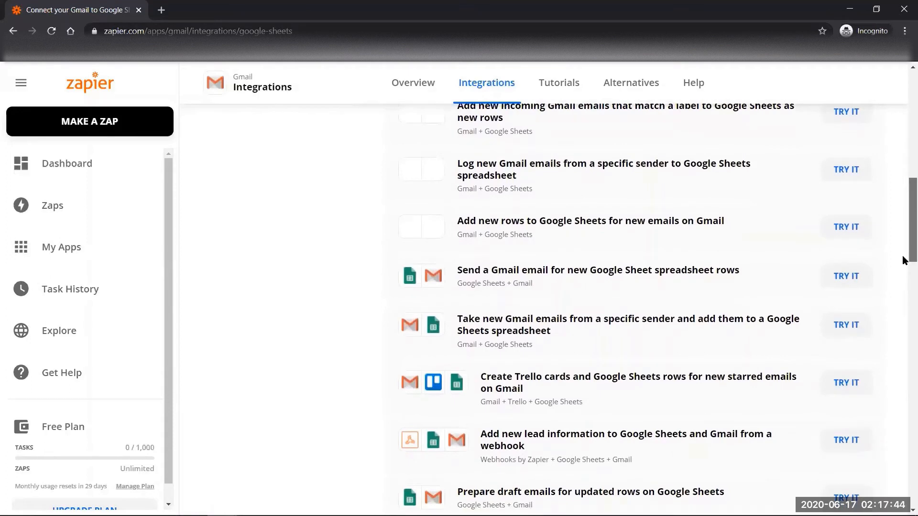
{"action": "scroll", "coordinate": [902, 259], "scroll_direction": "down", "scroll_amount": 1}
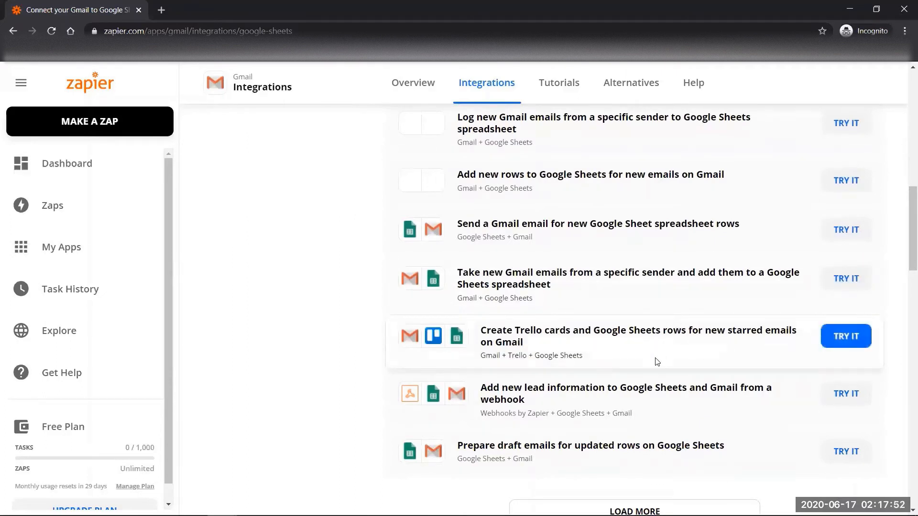
{"action": "key", "text": "alt+Tab"}
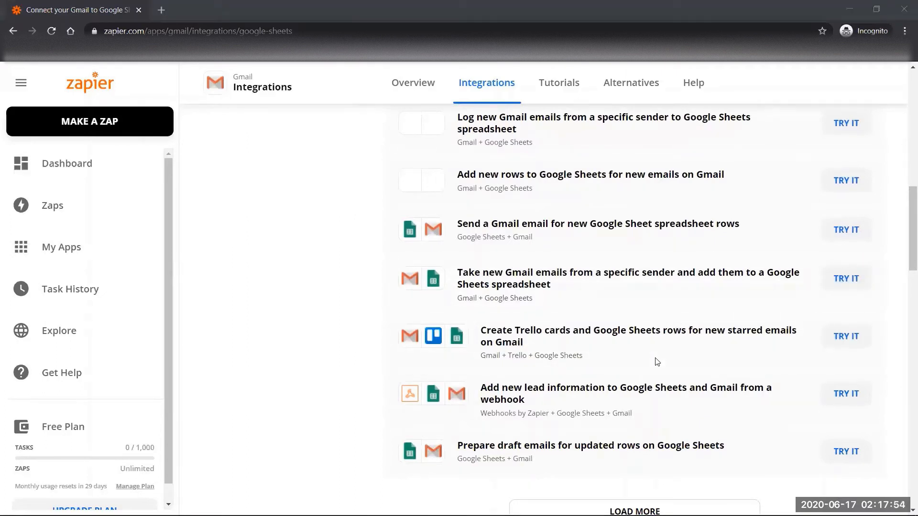
{"action": "left_click_drag", "start_coordinate": [902, 246], "coordinate": [905, 186]}
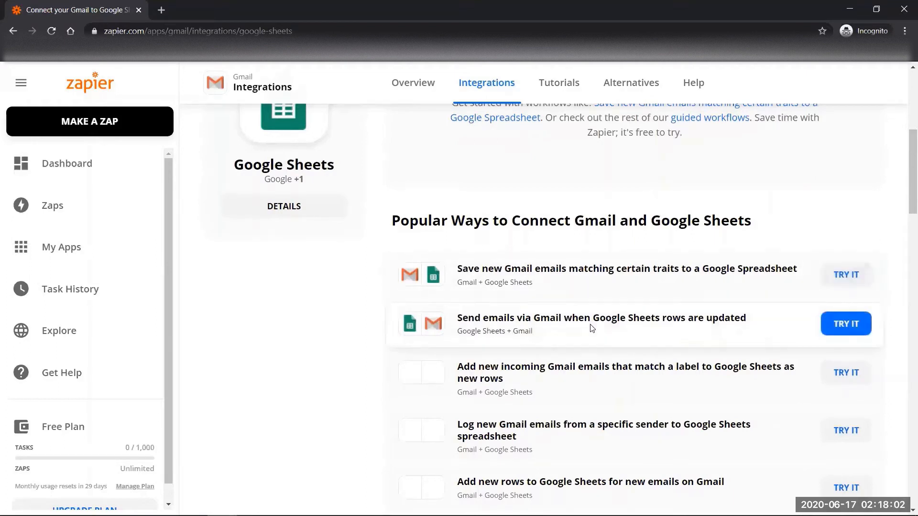
- Try the 'Send emails via Gmail when Google Sheets rows are updated' template with the Google Sheets account
{"action": "left_click", "coordinate": [847, 324]}
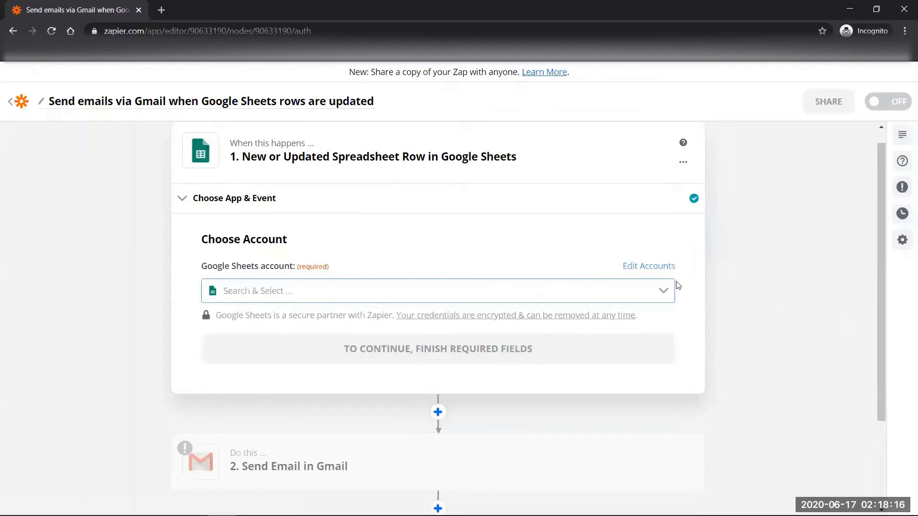
{"action": "left_click", "coordinate": [664, 292]}
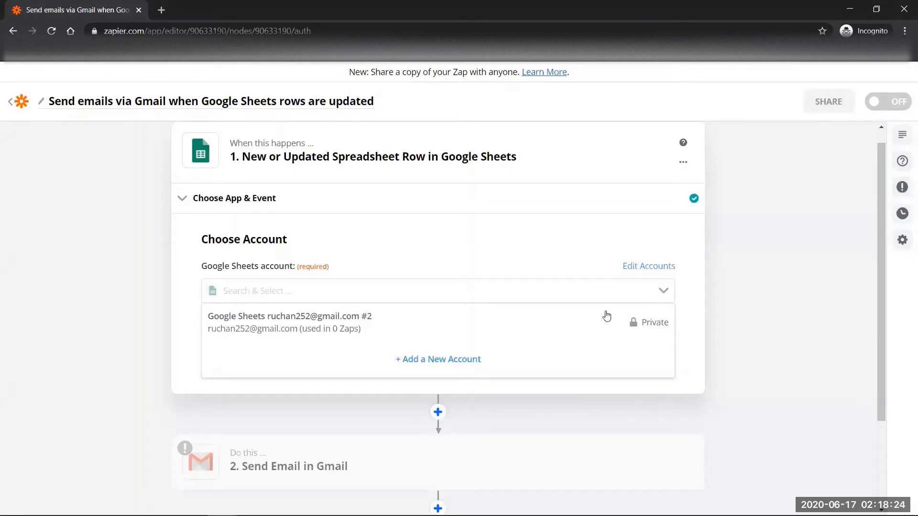
{"action": "left_click", "coordinate": [575, 322]}
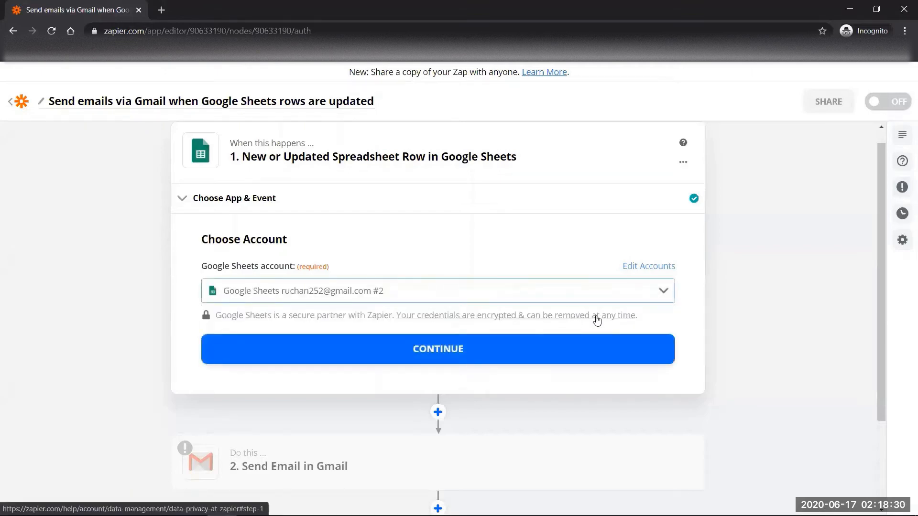
{"action": "left_click", "coordinate": [529, 353]}
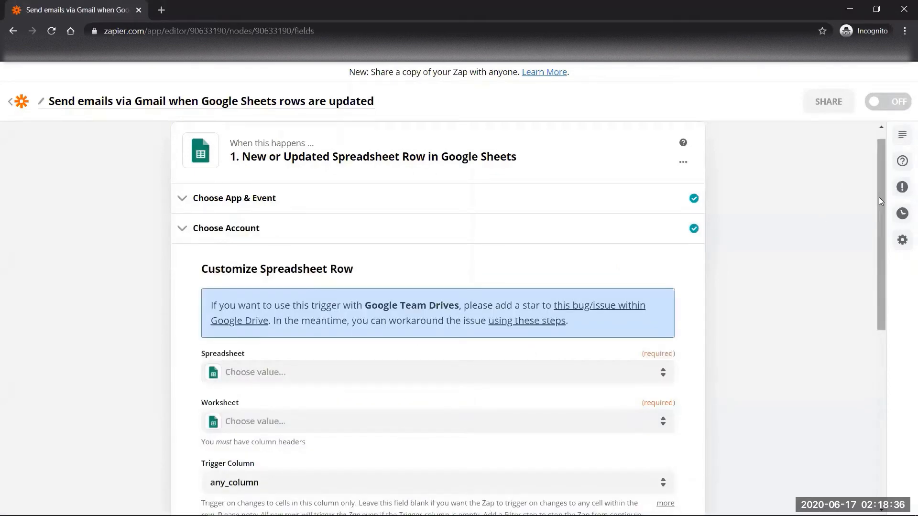
- Point the trigger at the Google Contacts spreadsheet, worksheet Sheet1
{"action": "scroll", "coordinate": [880, 208], "scroll_direction": "down", "scroll_amount": 2}
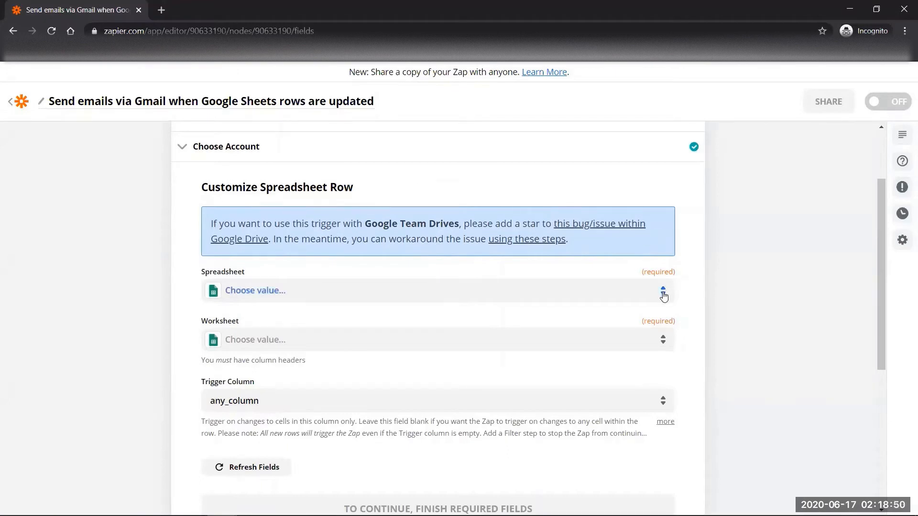
{"action": "left_click", "coordinate": [663, 296]}
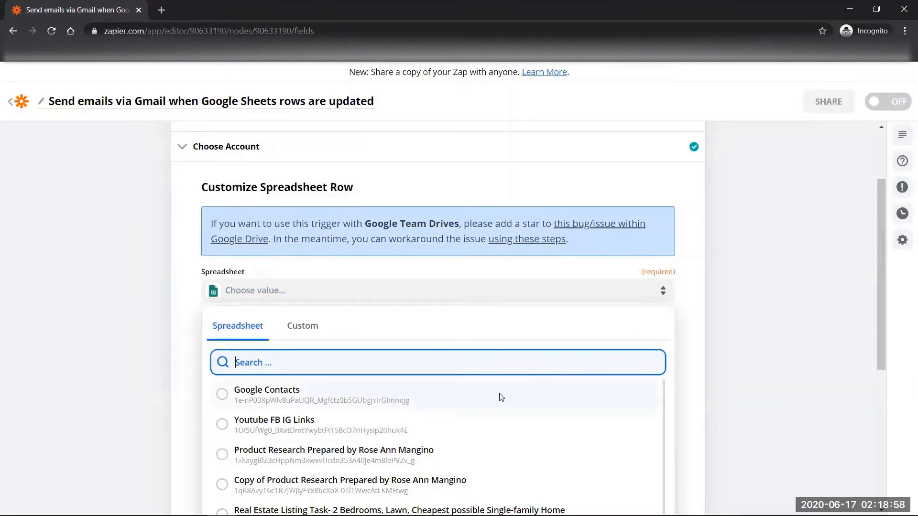
{"action": "left_click", "coordinate": [500, 397]}
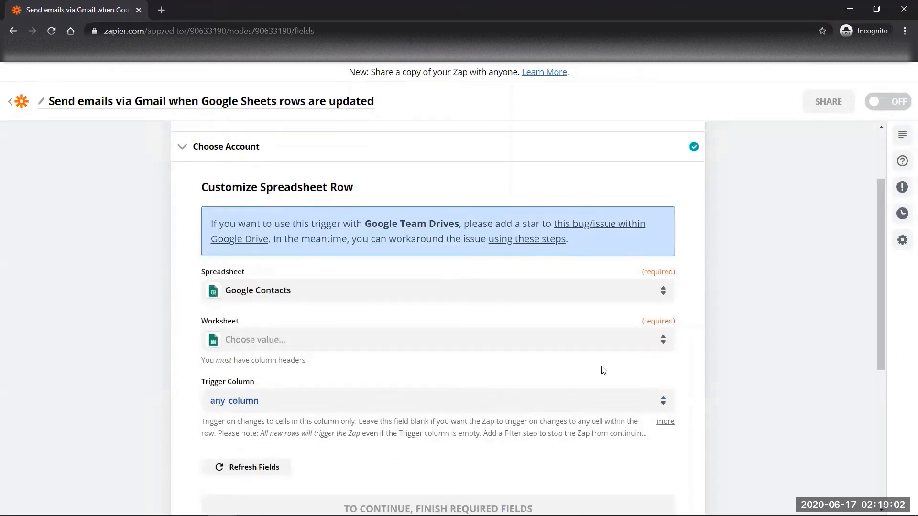
{"action": "left_click", "coordinate": [664, 340]}
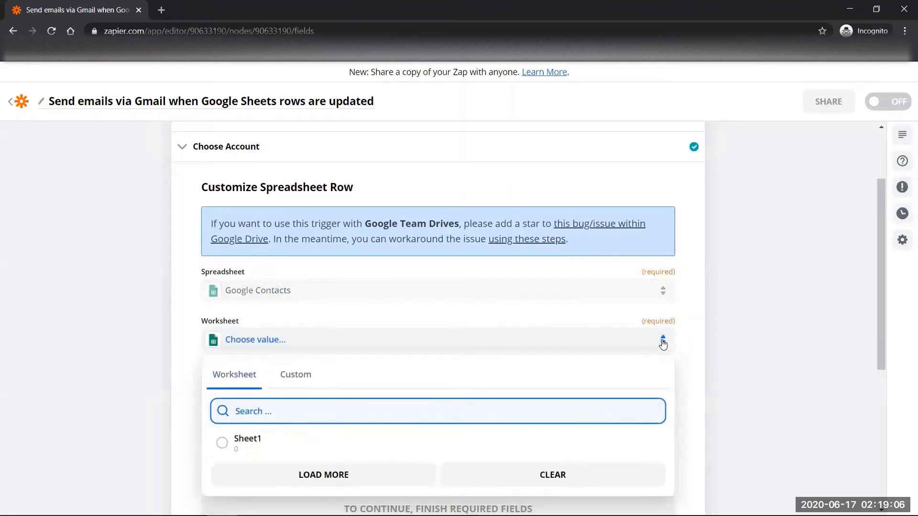
{"action": "left_click", "coordinate": [335, 472]}
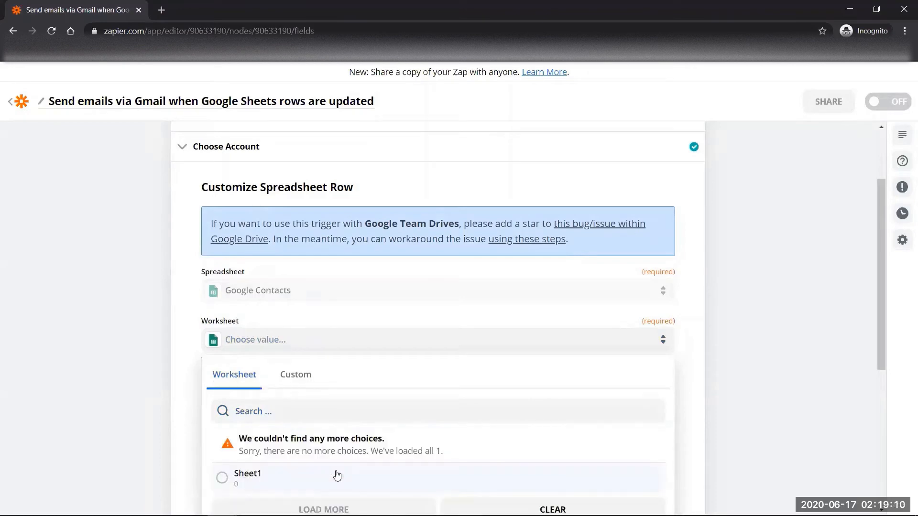
{"action": "left_click", "coordinate": [224, 480]}
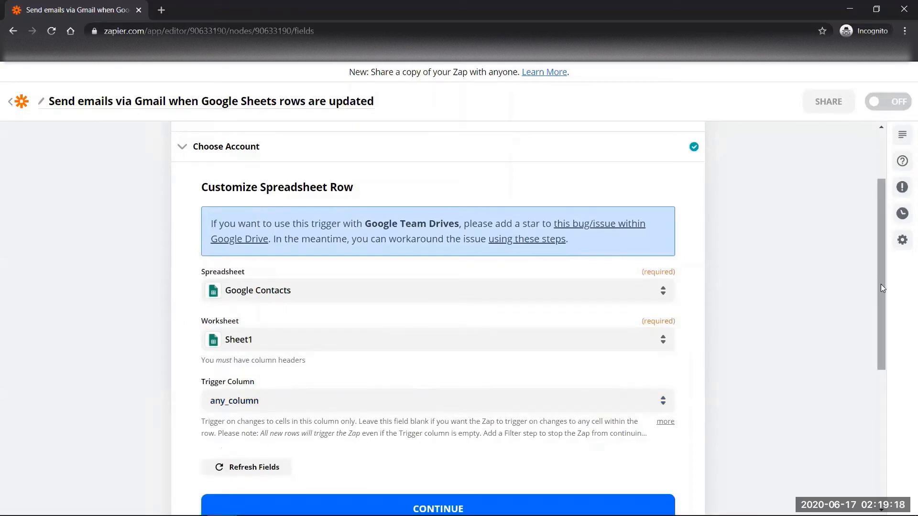
{"action": "left_click_drag", "start_coordinate": [881, 294], "coordinate": [882, 335]}
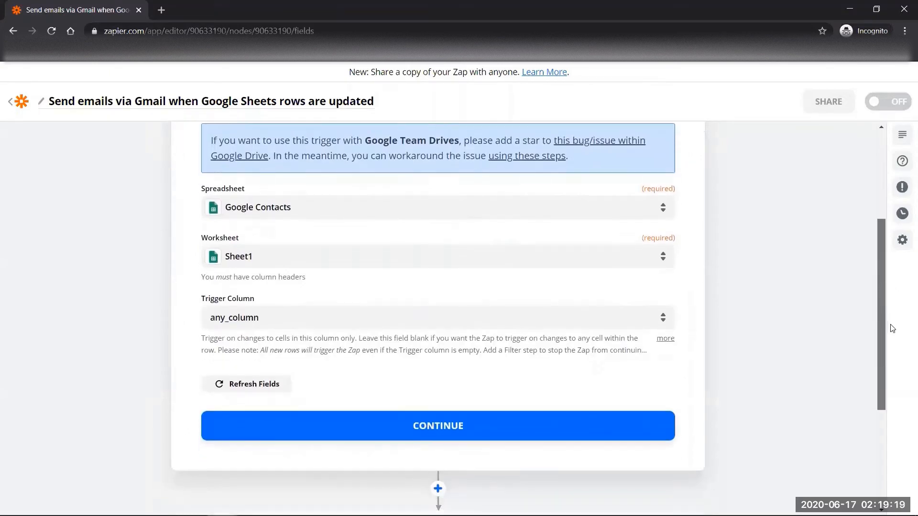
- Confirm the trigger settings and test it, retrieving sample Spreadsheet Row A
{"action": "left_click", "coordinate": [520, 429]}
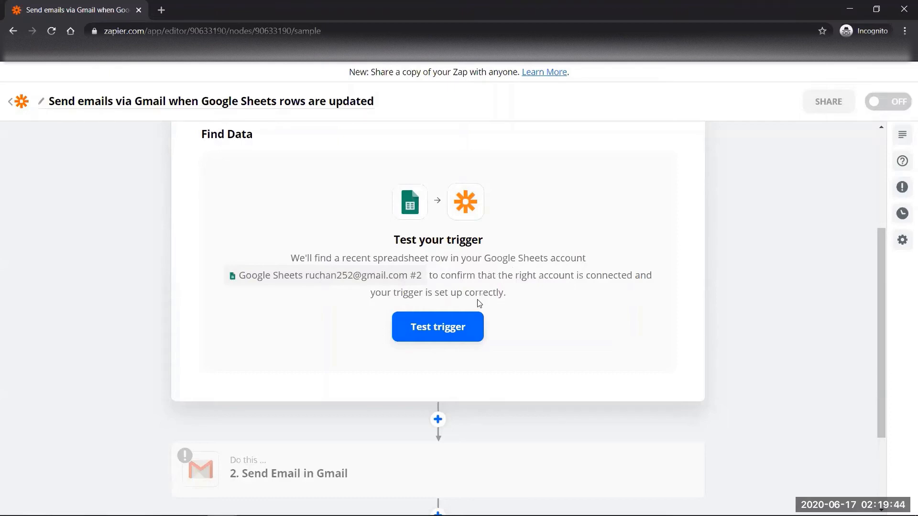
{"action": "left_click", "coordinate": [451, 336]}
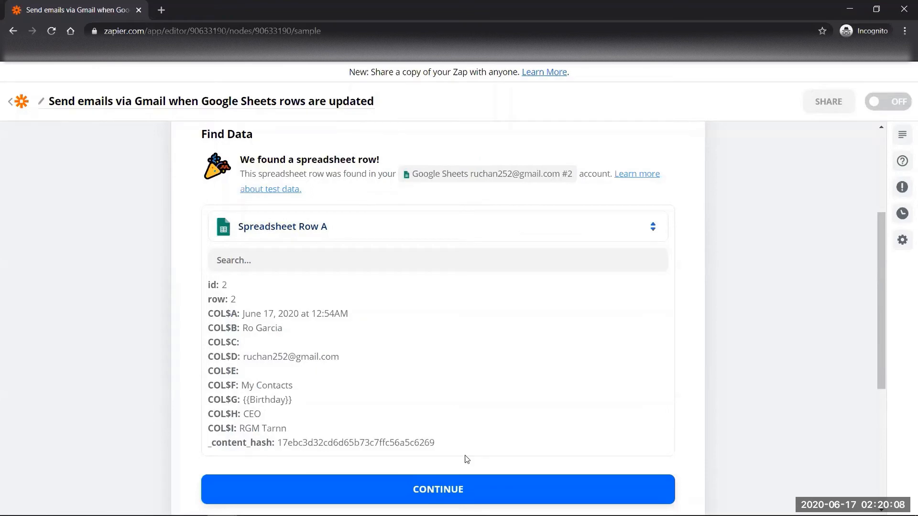
- Keep Gmail as the action app with Send Email as its event, and confirm
{"action": "left_click", "coordinate": [447, 491]}
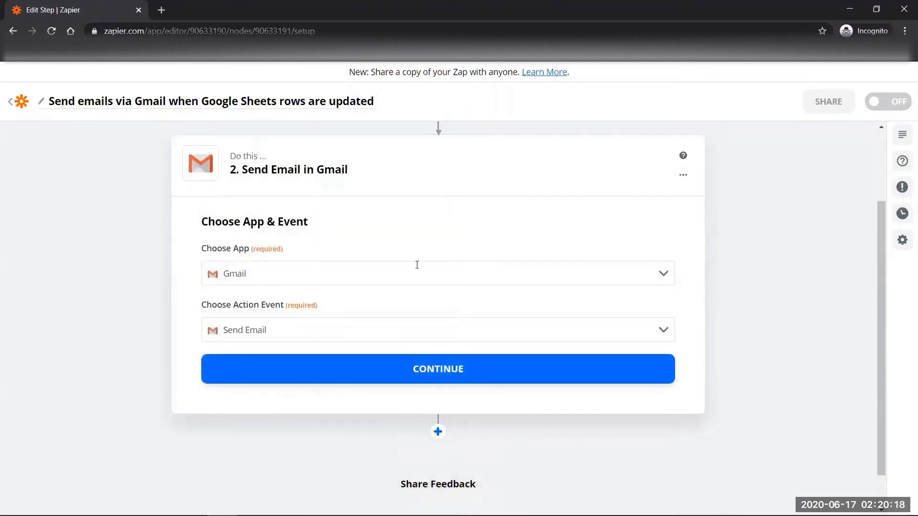
{"action": "left_click", "coordinate": [664, 278]}
{"action": "left_click", "coordinate": [664, 278]}
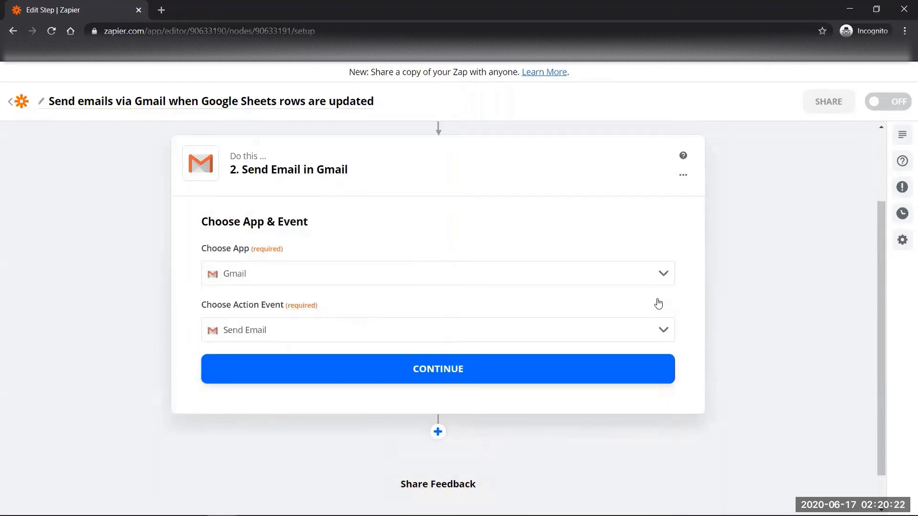
{"action": "left_click", "coordinate": [665, 332]}
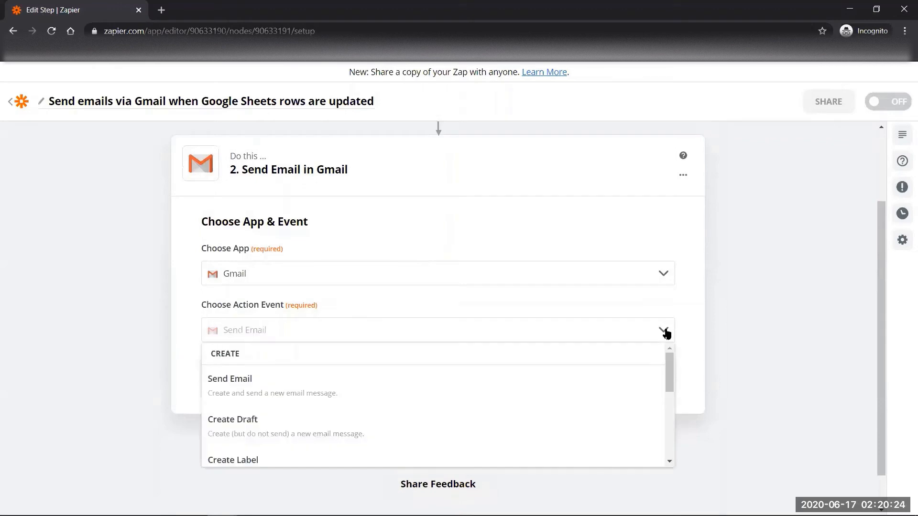
{"action": "left_click", "coordinate": [665, 332]}
{"action": "left_click", "coordinate": [587, 371]}
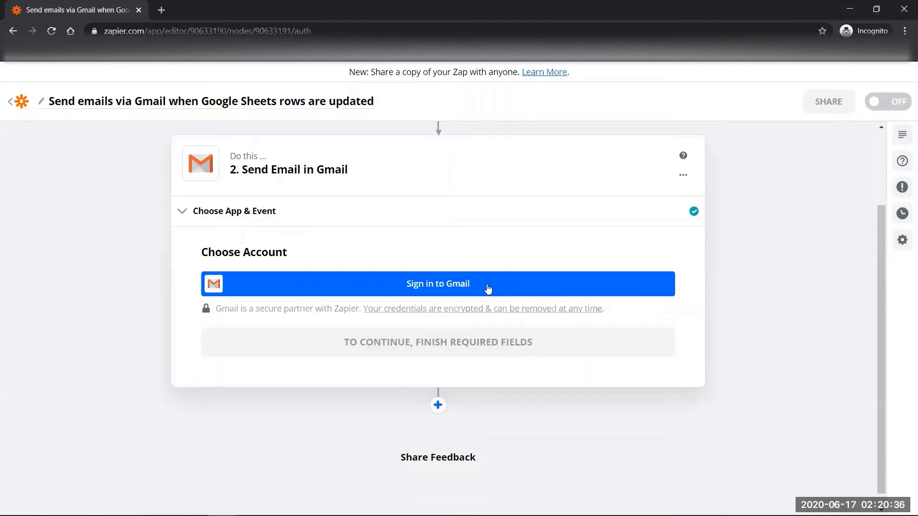
- Sign in and connect a Gmail account to the Send Email step, then continue
{"action": "left_click", "coordinate": [488, 288]}
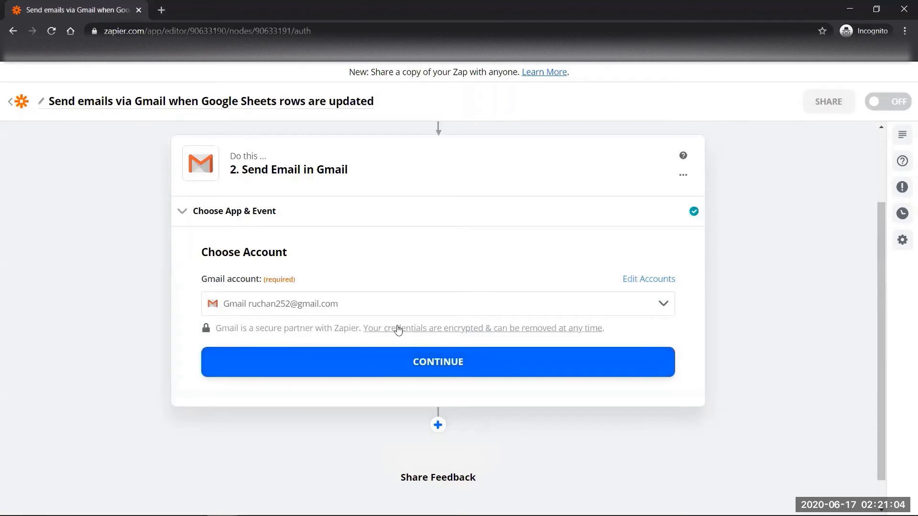
{"action": "left_click", "coordinate": [437, 366]}
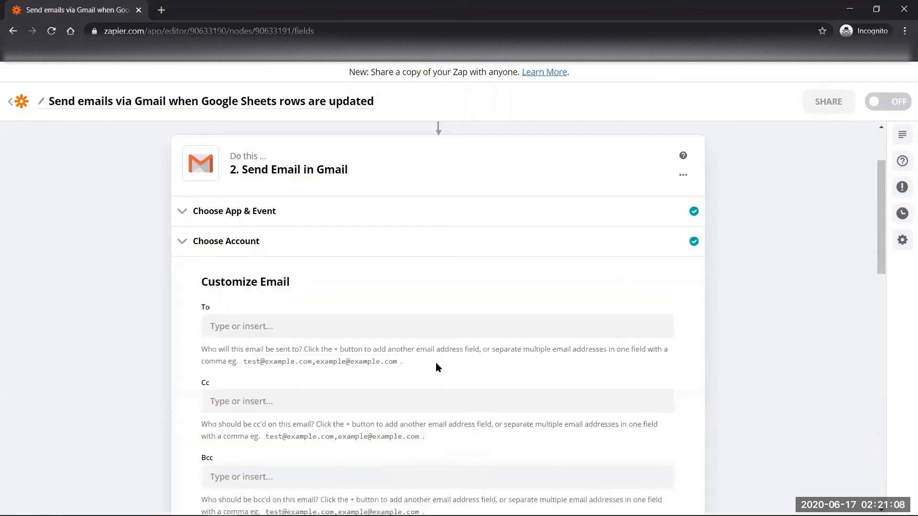
- Address the email To a single recipient Gmail address
{"action": "left_click", "coordinate": [464, 329]}
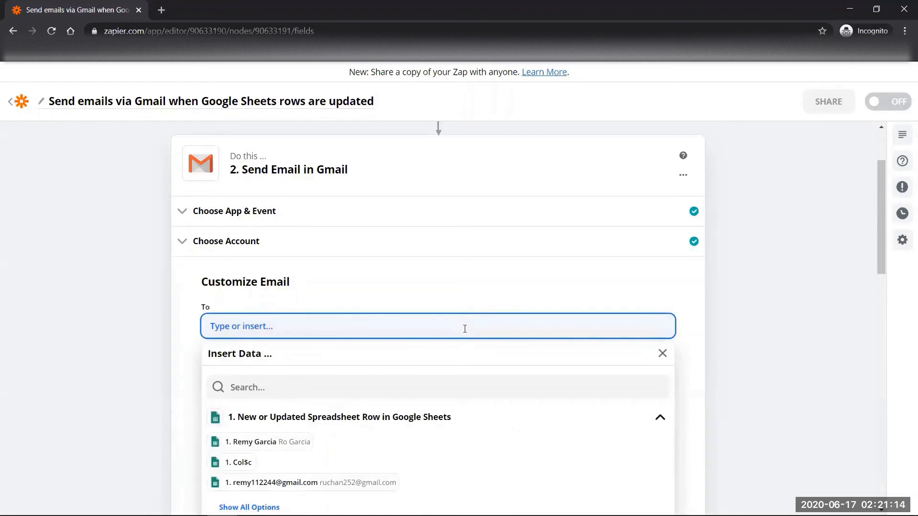
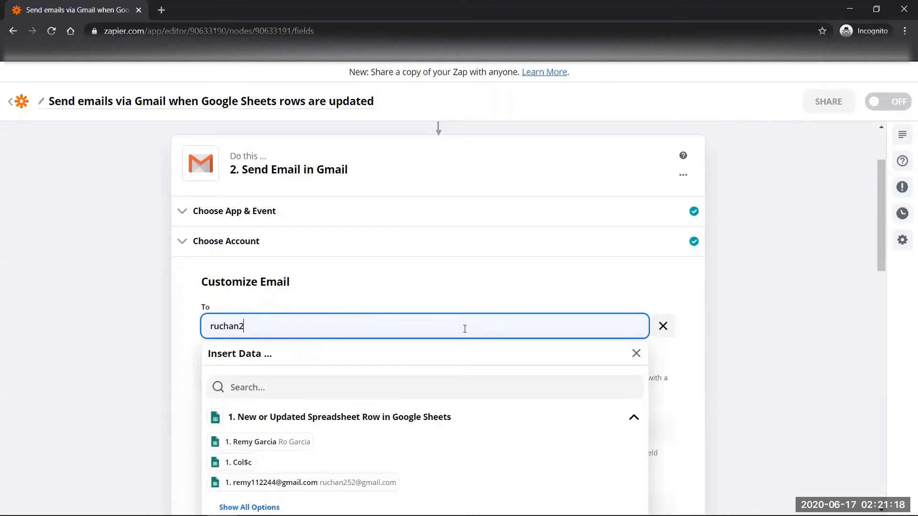
{"action": "left_click", "coordinate": [638, 293]}
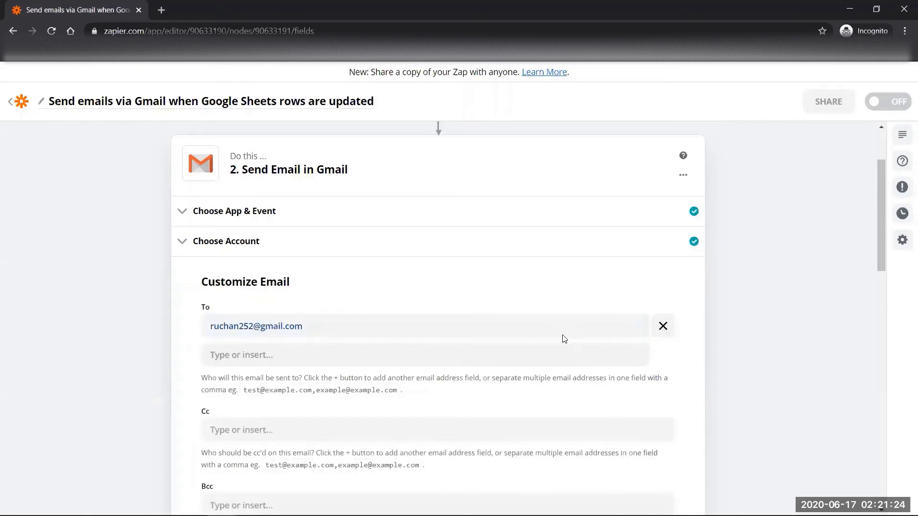
{"action": "left_click", "coordinate": [540, 355]}
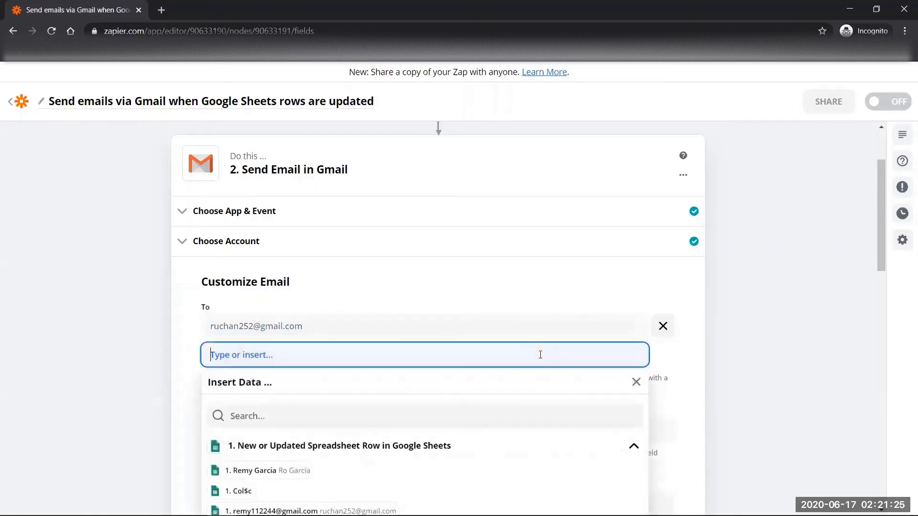
{"action": "left_click", "coordinate": [694, 354]}
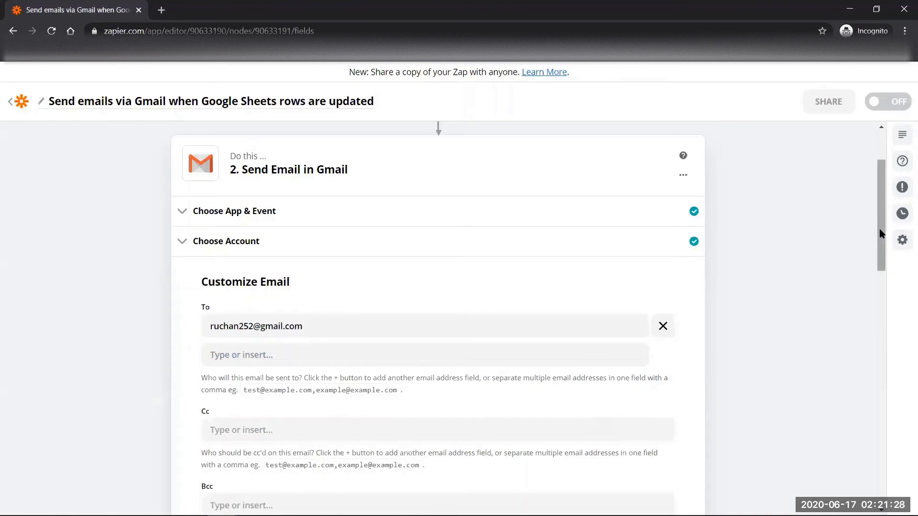
{"action": "left_click_drag", "start_coordinate": [882, 237], "coordinate": [883, 325]}
- Send from the connected Gmail address, with the sender's full name as From Name
{"action": "left_click", "coordinate": [657, 266]}
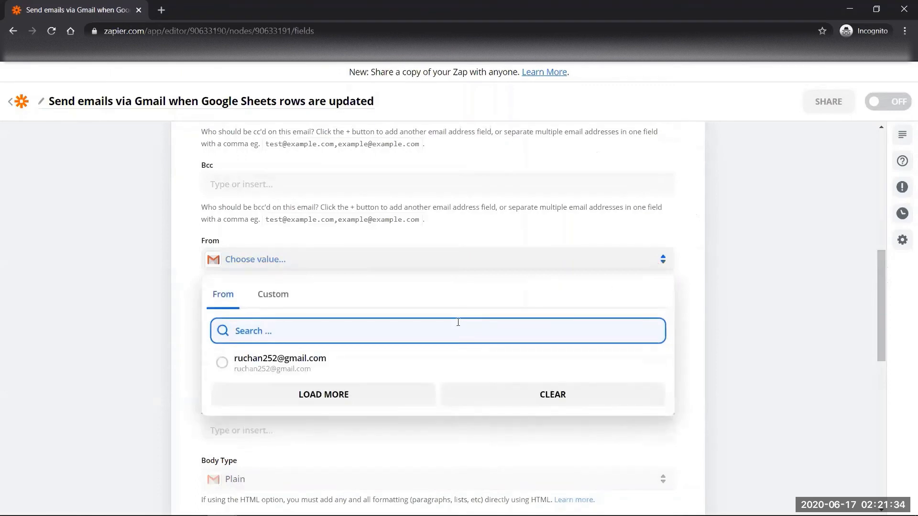
{"action": "left_click", "coordinate": [346, 396]}
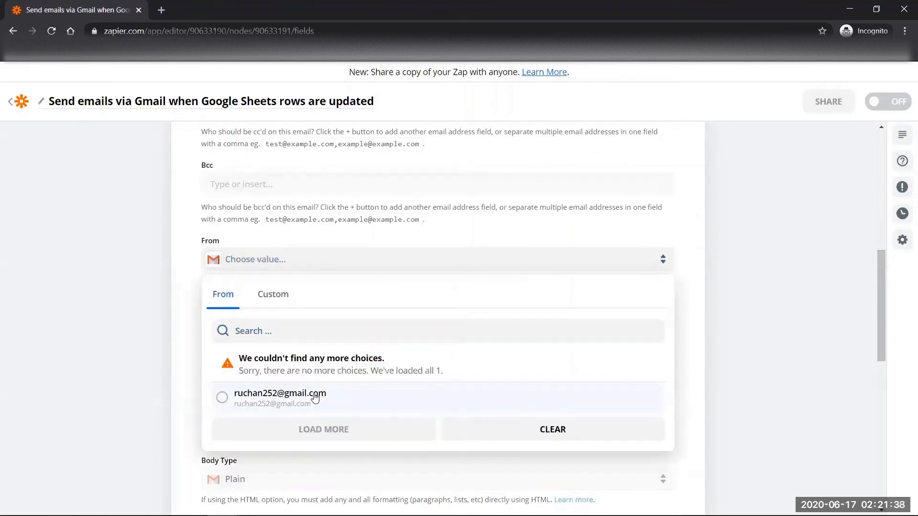
{"action": "left_click", "coordinate": [316, 398]}
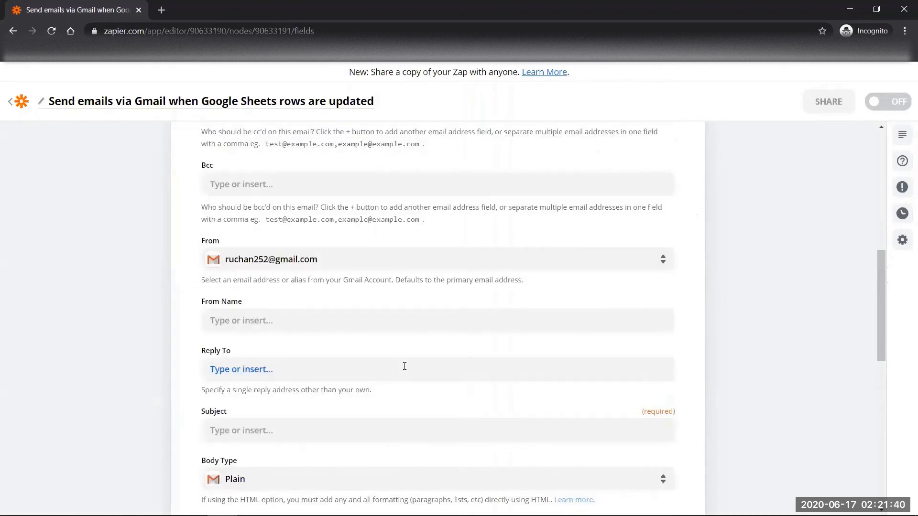
{"action": "left_click", "coordinate": [646, 320]}
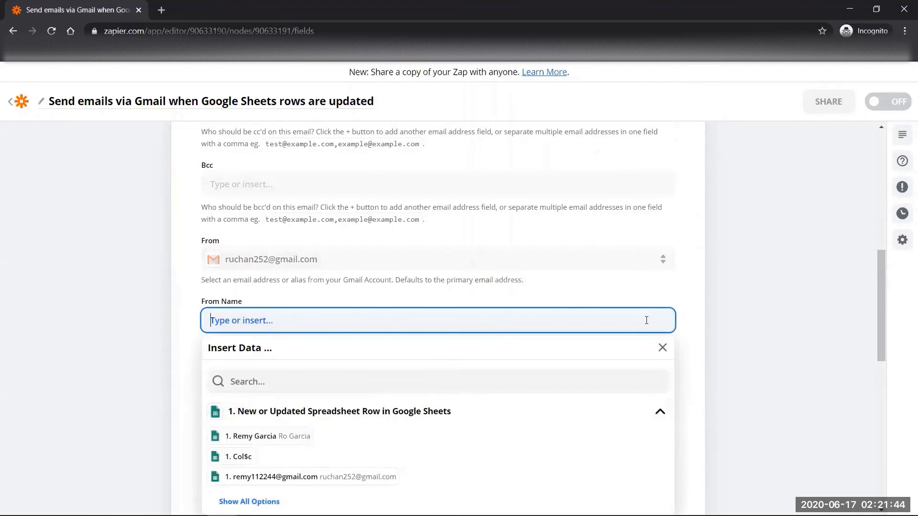
{"action": "left_click", "coordinate": [703, 322]}
{"action": "left_click_drag", "start_coordinate": [883, 294], "coordinate": [885, 367]}
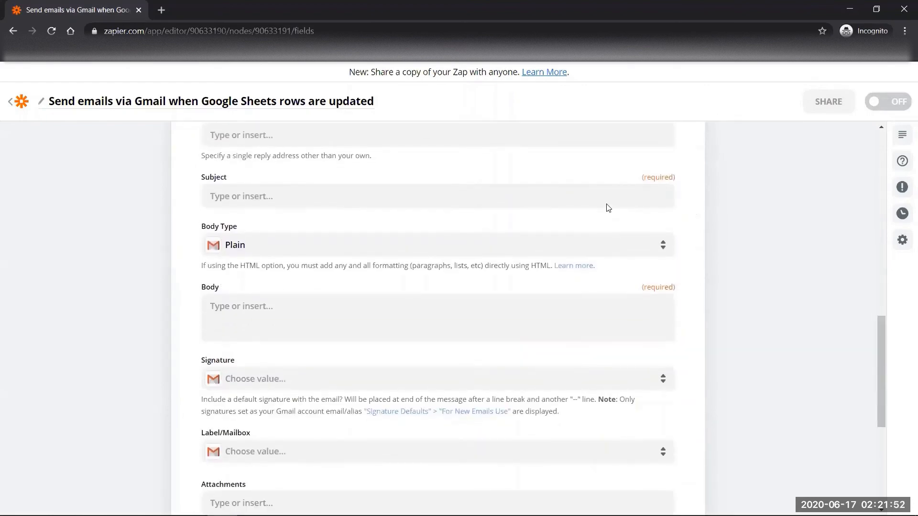
- Set the subject to 'Zapier Testing' and keep the body type Plain
{"action": "left_click", "coordinate": [603, 200]}
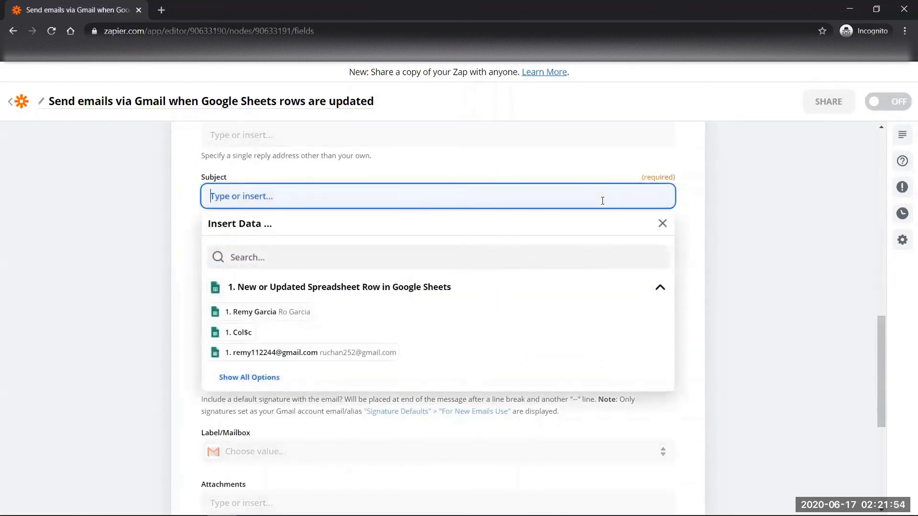
{"action": "type", "text": "Za"}
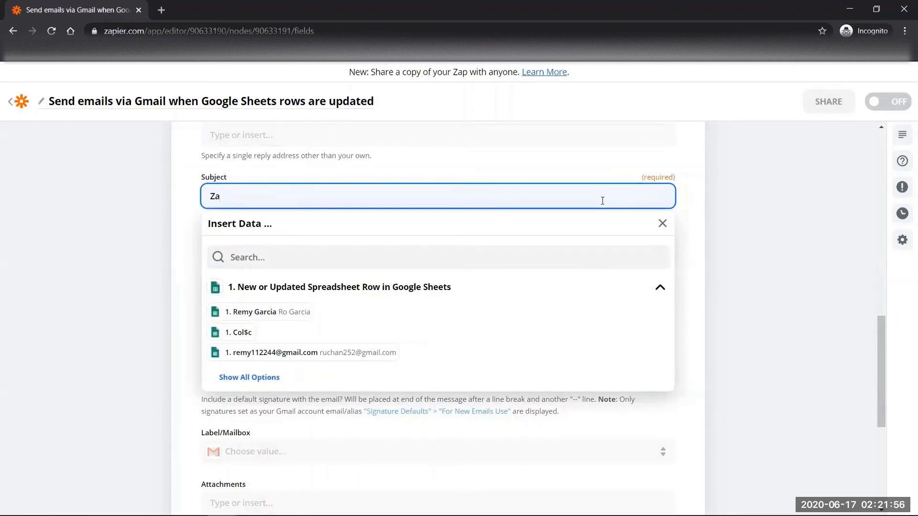
{"action": "type", "text": "pier Testing"}
{"action": "left_click", "coordinate": [731, 227]}
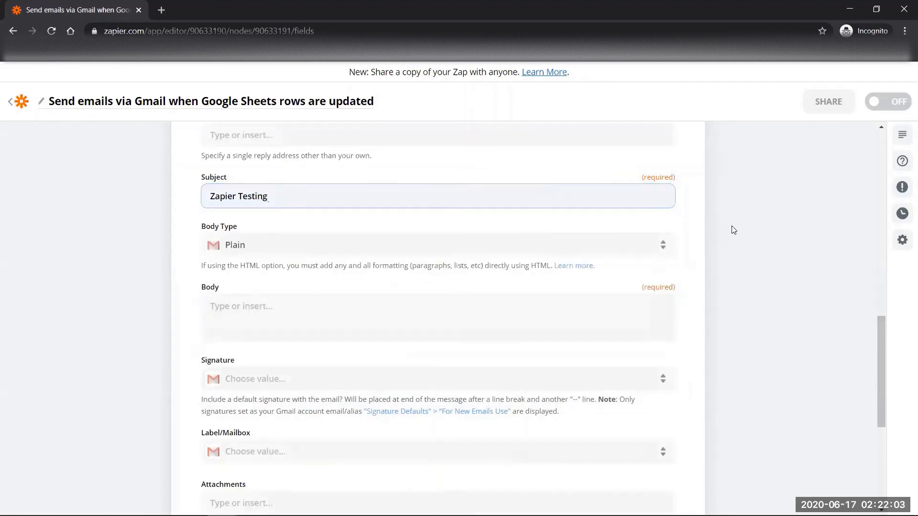
{"action": "left_click", "coordinate": [629, 252]}
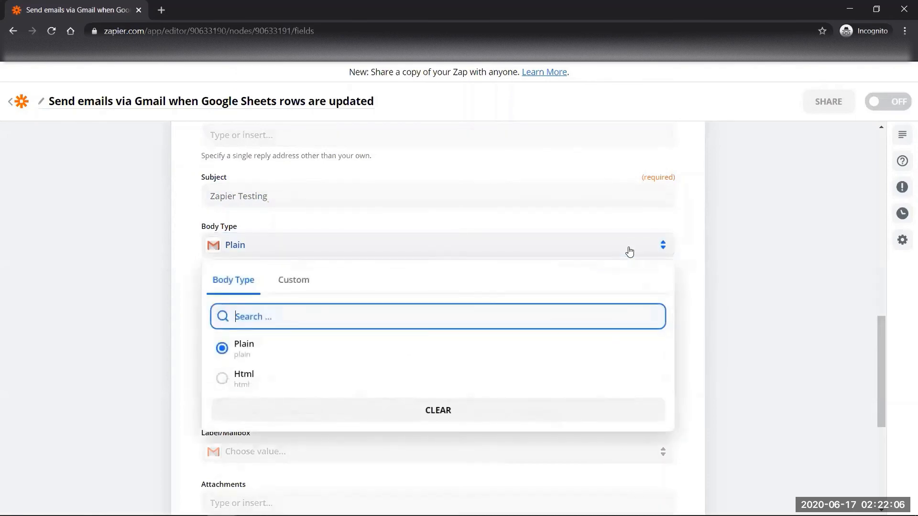
{"action": "left_click", "coordinate": [630, 252]}
{"action": "left_click", "coordinate": [630, 252]}
{"action": "left_click", "coordinate": [709, 300]}
- Write the email body 'Hi there , Zapier is here.'
{"action": "left_click", "coordinate": [531, 331]}
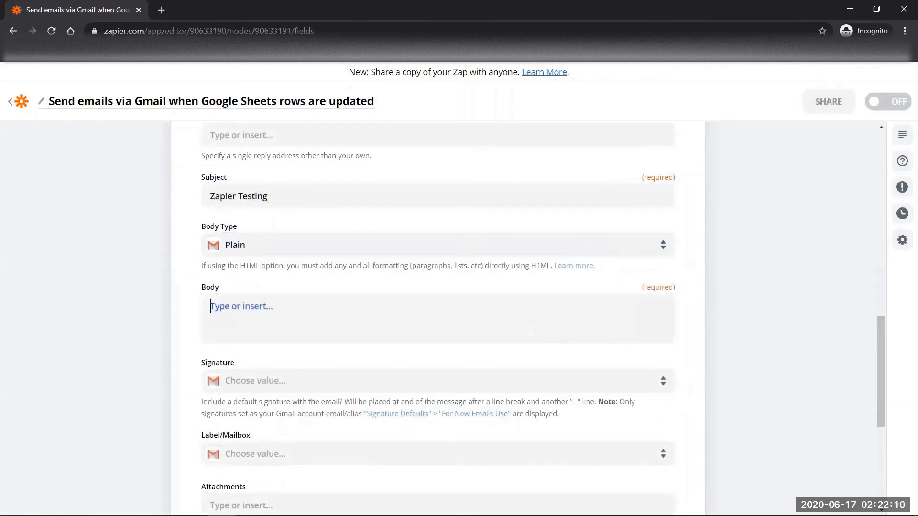
{"action": "type", "text": "Hi there "}
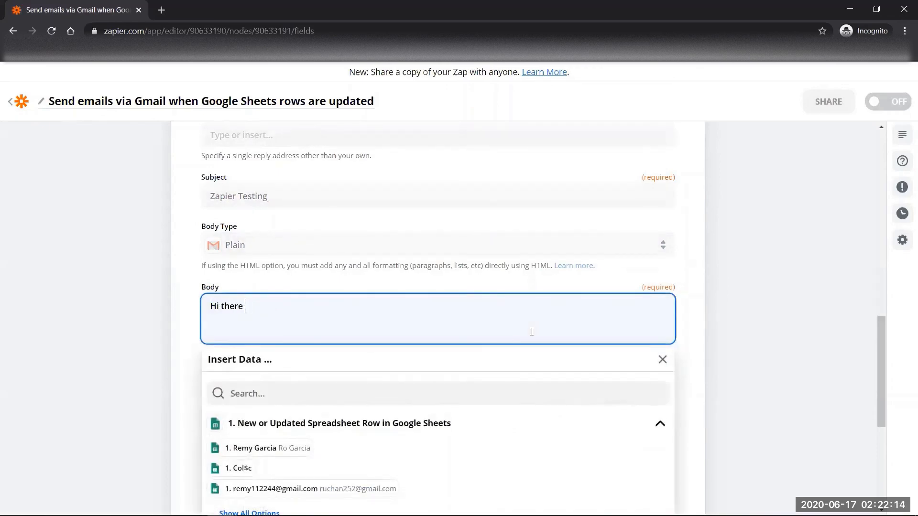
{"action": "type", "text": ", Zapier is here."}
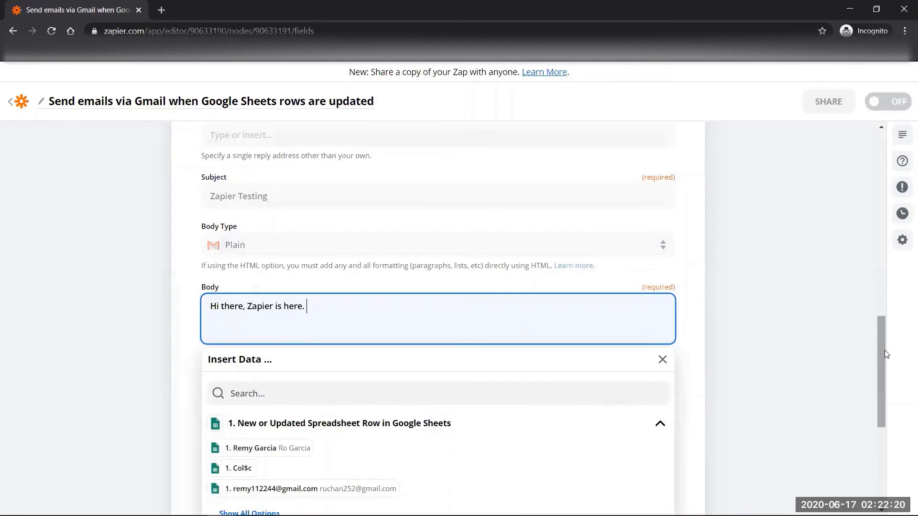
{"action": "left_click_drag", "start_coordinate": [884, 360], "coordinate": [884, 387]}
{"action": "left_click", "coordinate": [724, 288]}
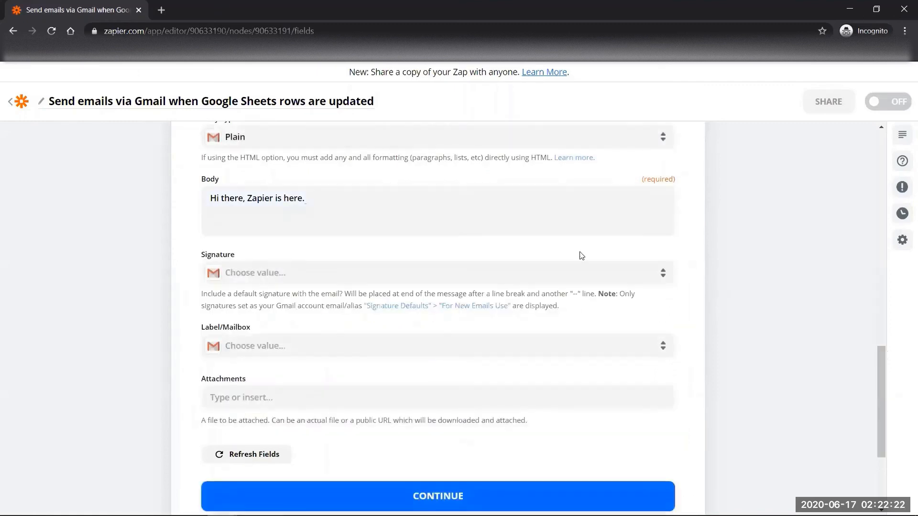
- Add the Gmail account's signature and label the email INBOX
{"action": "left_click", "coordinate": [581, 273]}
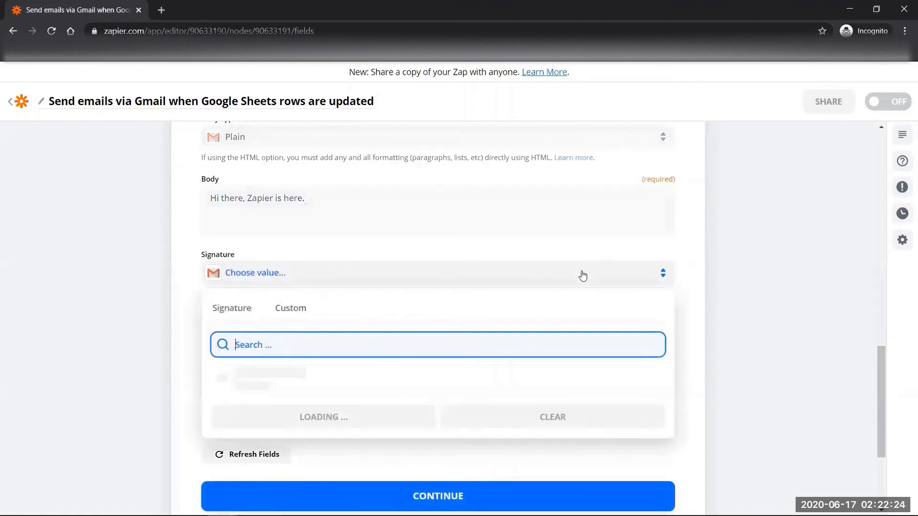
{"action": "left_click", "coordinate": [260, 377]}
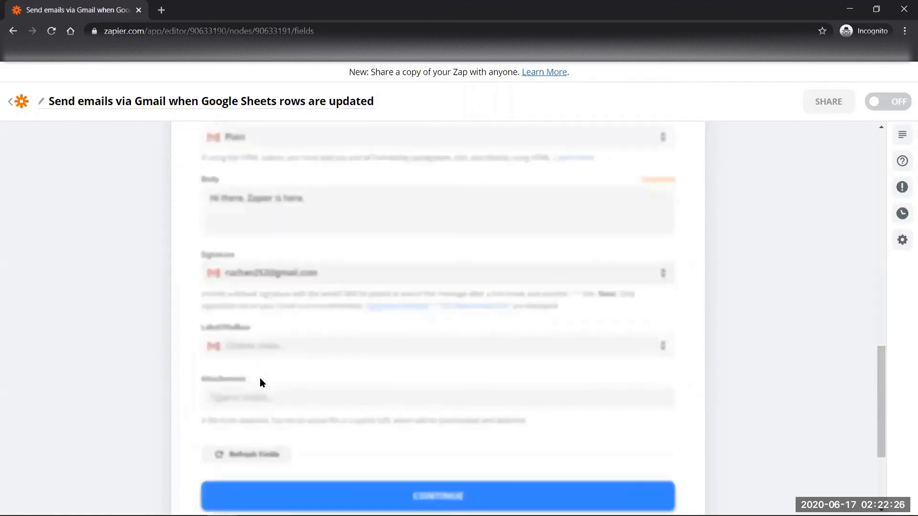
{"action": "left_click", "coordinate": [402, 352]}
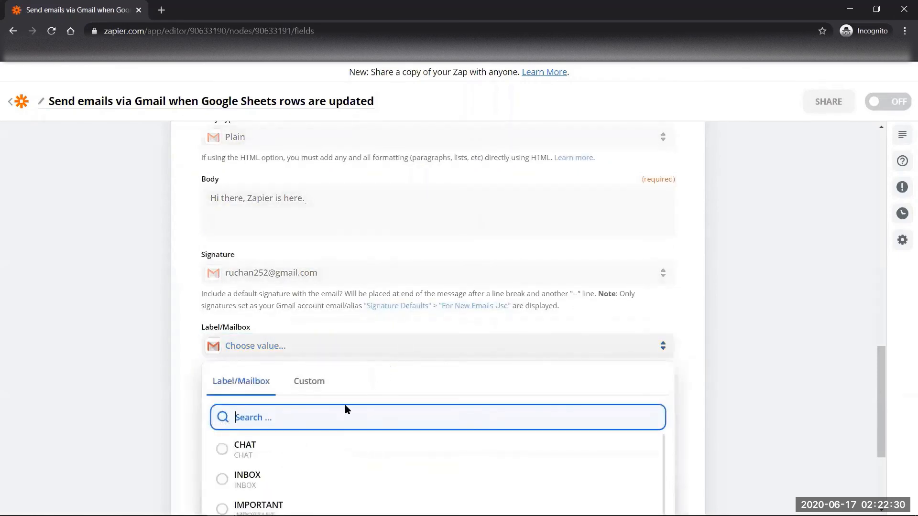
{"action": "left_click", "coordinate": [221, 480]}
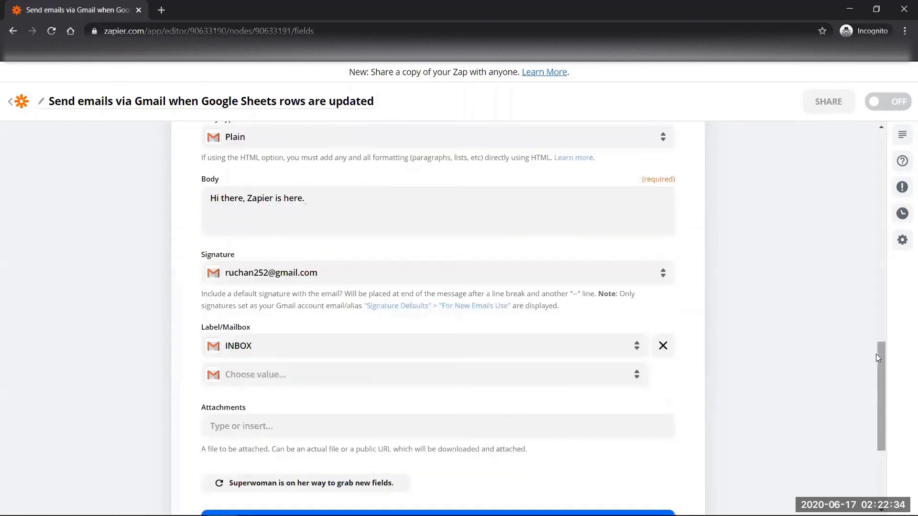
{"action": "scroll", "coordinate": [876, 354], "scroll_direction": "down", "scroll_amount": 2}
{"action": "scroll", "coordinate": [881, 369], "scroll_direction": "down", "scroll_amount": 2}
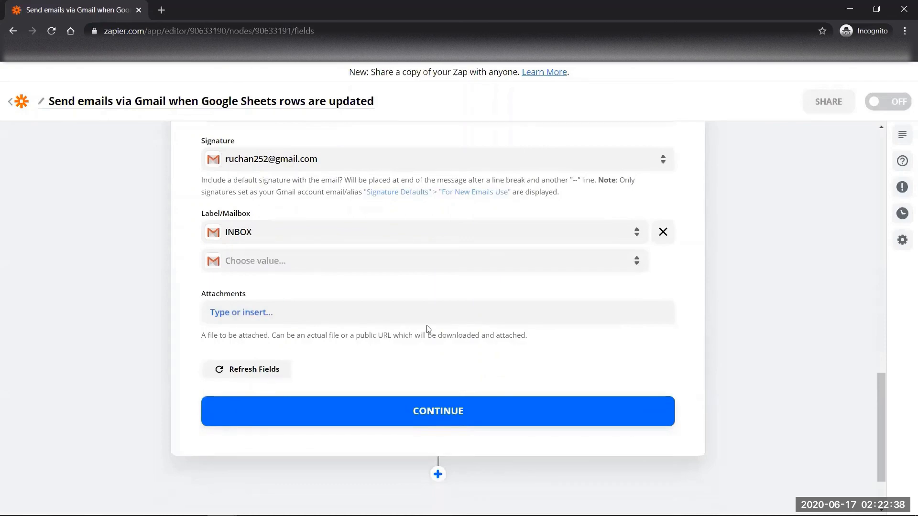
- Test the Gmail step, creating an UNREAD, SENT, INBOX email, then switch the Zap on
{"action": "left_click", "coordinate": [430, 404]}
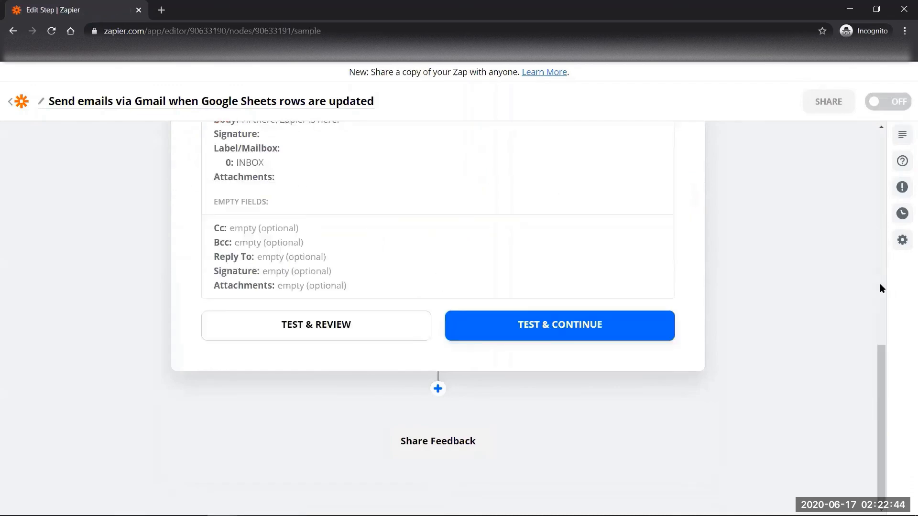
{"action": "left_click_drag", "start_coordinate": [876, 271], "coordinate": [895, 385]}
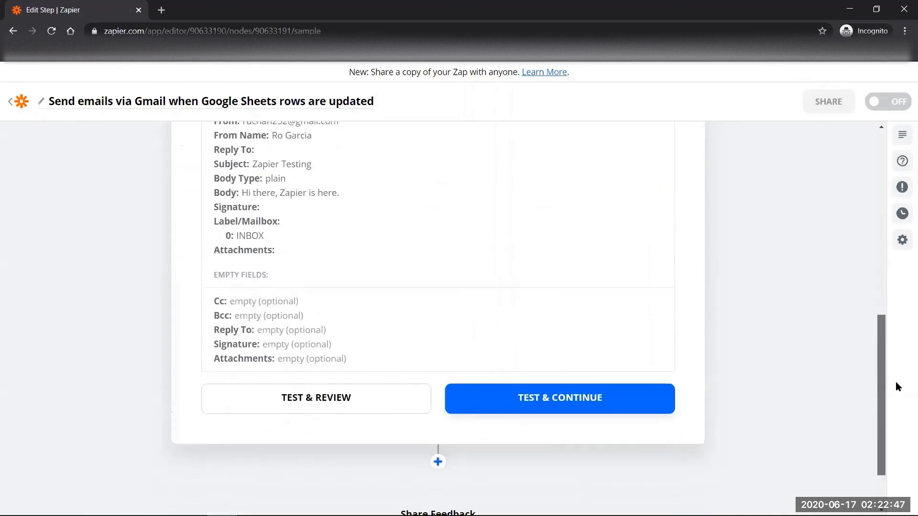
{"action": "left_click", "coordinate": [412, 394]}
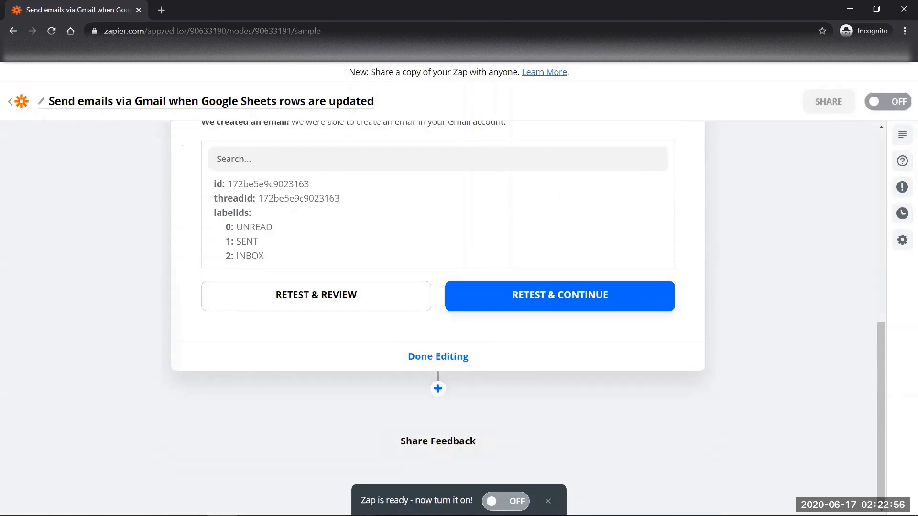
{"action": "left_click", "coordinate": [500, 501]}
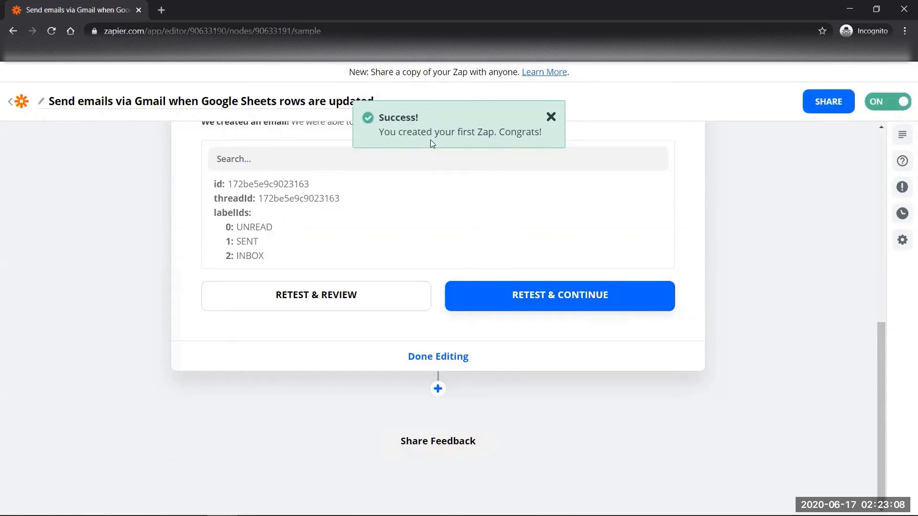
- Retest the Send Email step and finish editing to reach 'Your Zap Is On!'
{"action": "left_click", "coordinate": [548, 293]}
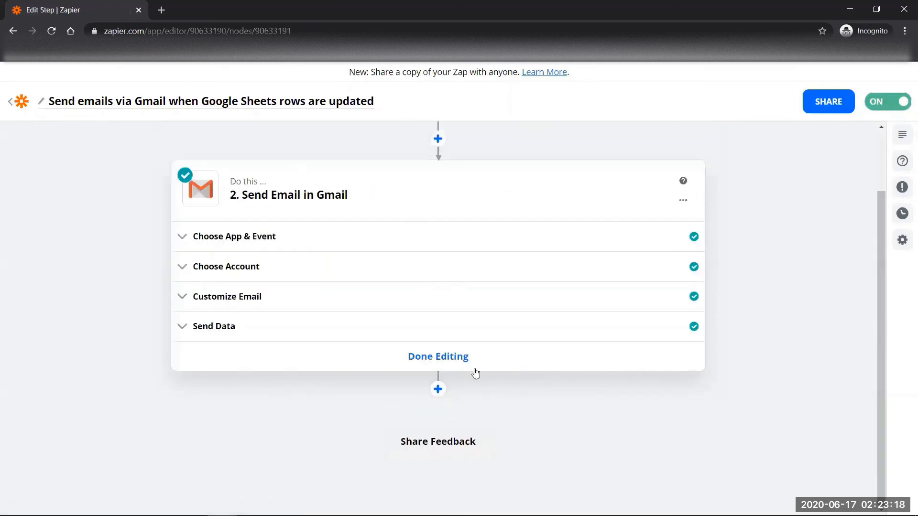
{"action": "left_click", "coordinate": [457, 359]}
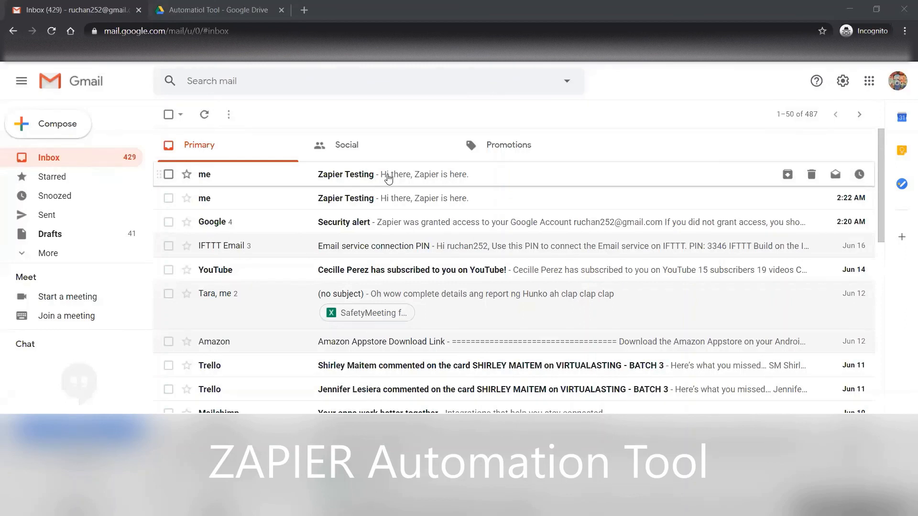
- Open the newest 'Zapier Testing' email in the Gmail inbox
{"action": "left_click", "coordinate": [380, 180]}
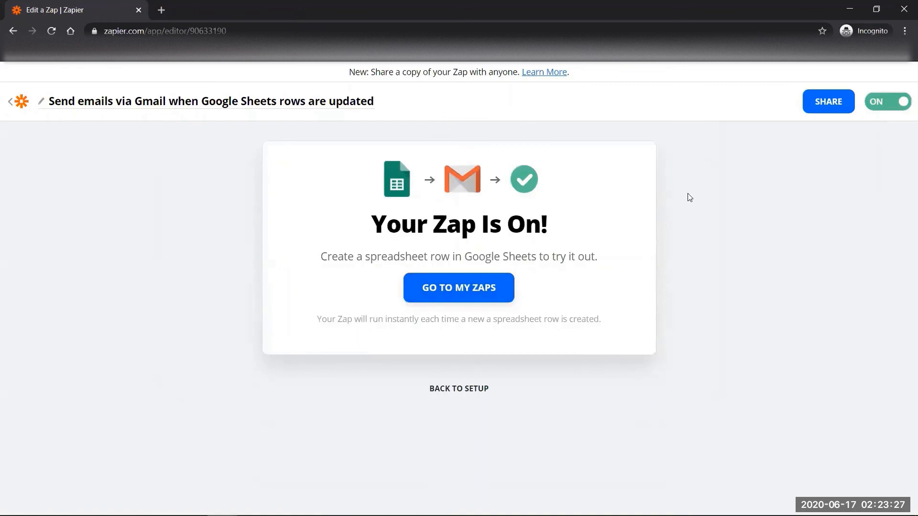
- Dismiss the Zap's share options and go back to the Sheets-to-Gmail setup steps
{"action": "left_click", "coordinate": [821, 110]}
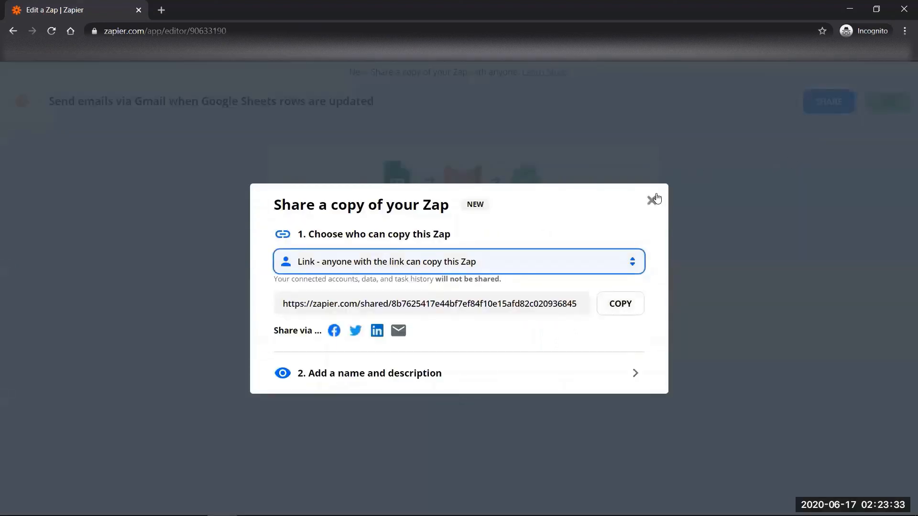
{"action": "left_click", "coordinate": [651, 200]}
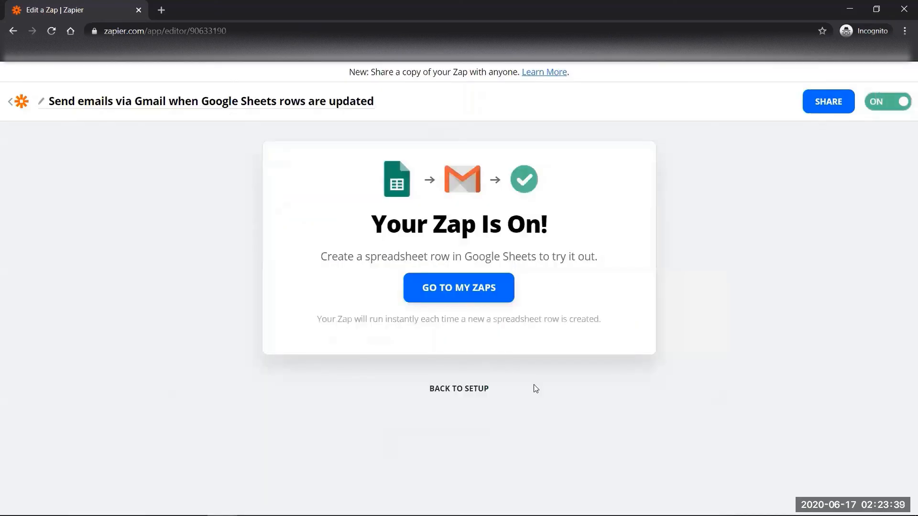
{"action": "left_click", "coordinate": [460, 388]}
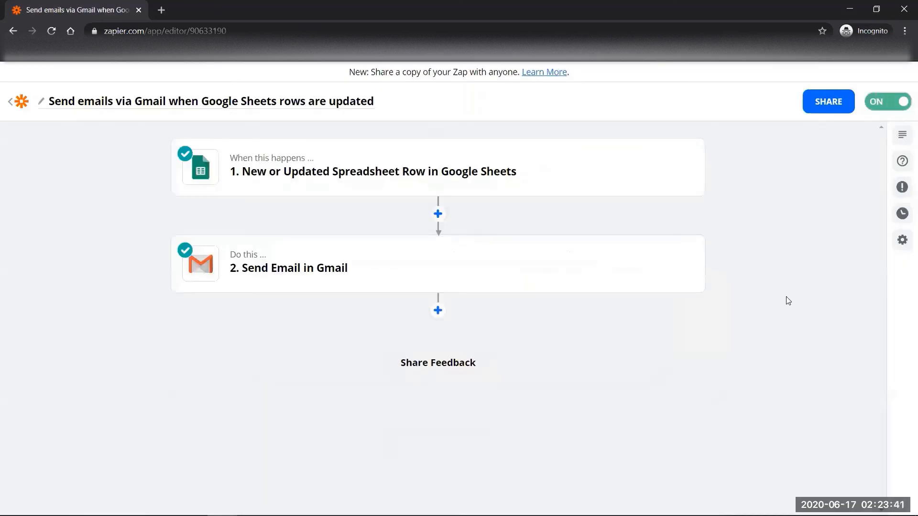